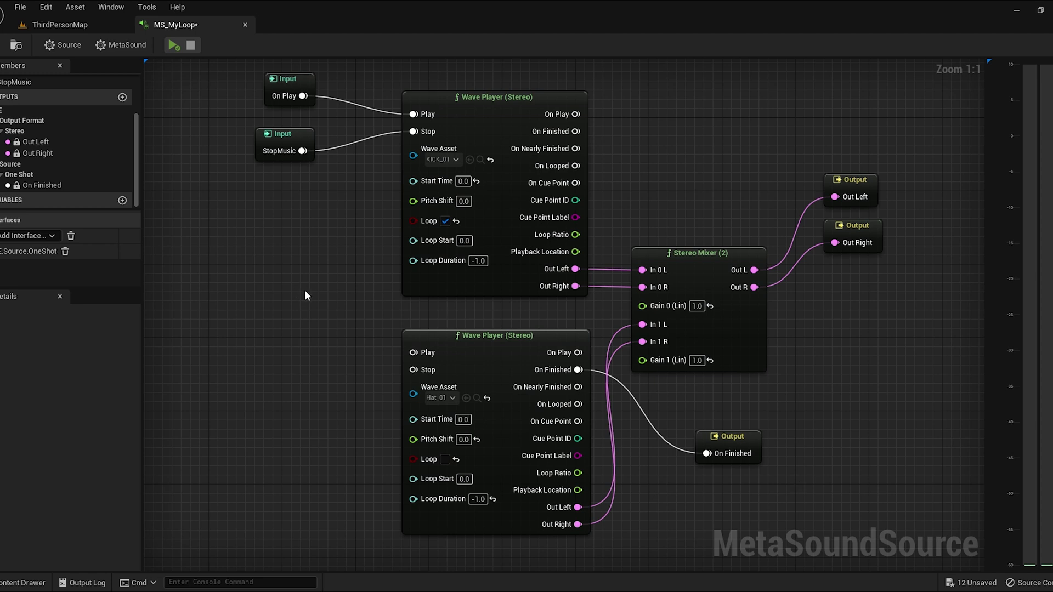
Shift the On Play and StopMusic input nodes slightly farther away from the first wave player.
{"action": "right_click_drag", "start_coordinate": [313, 299], "coordinate": [369, 304]}
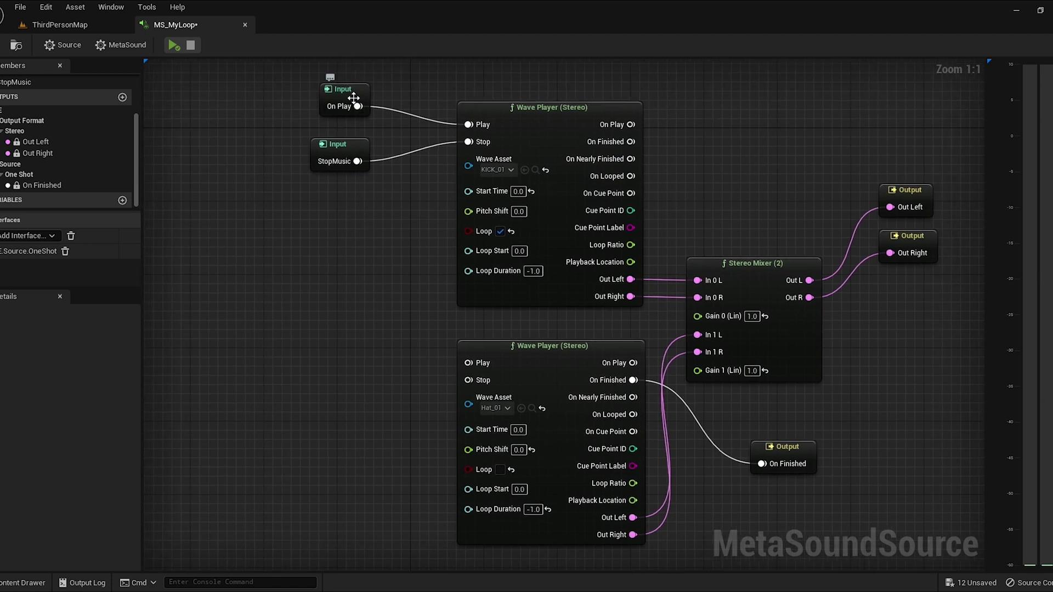
{"action": "left_click_drag", "start_coordinate": [354, 97], "coordinate": [336, 98]}
{"action": "left_click_drag", "start_coordinate": [356, 148], "coordinate": [345, 148]}
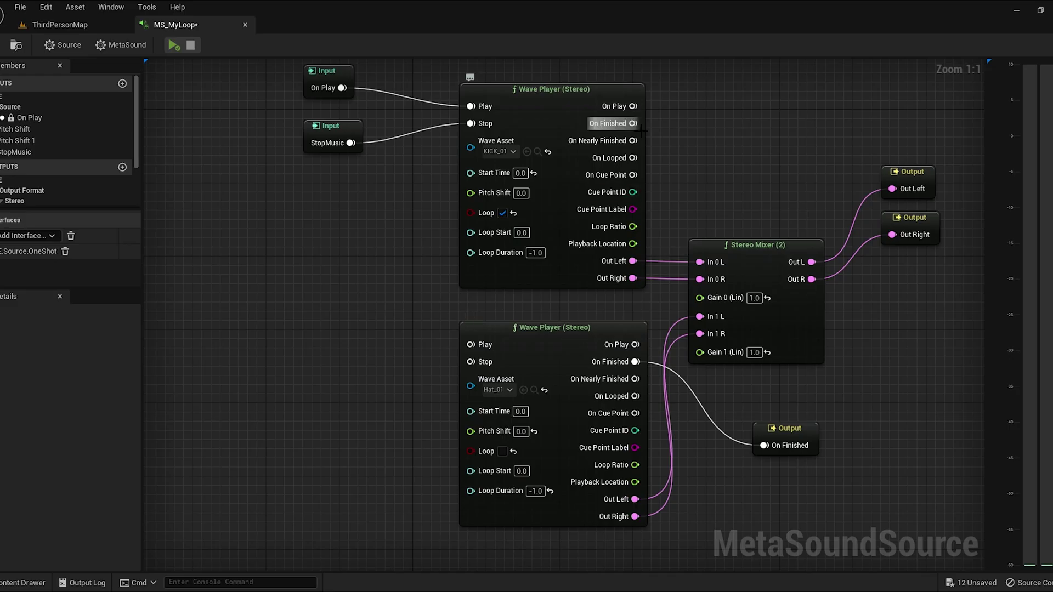
Connect the KICK_01 player's On Finished to the Hat_01 player's Play, turn off the KICK_01 player's Loop and preview.
{"action": "left_click_drag", "start_coordinate": [633, 123], "coordinate": [471, 345]}
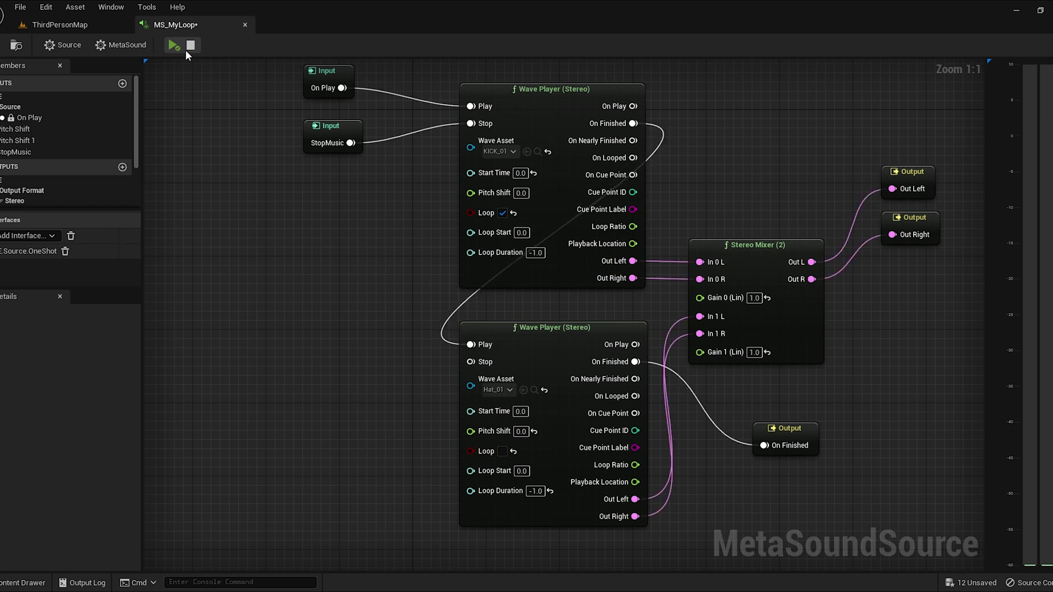
{"action": "left_click", "coordinate": [502, 213]}
{"action": "left_click", "coordinate": [173, 44]}
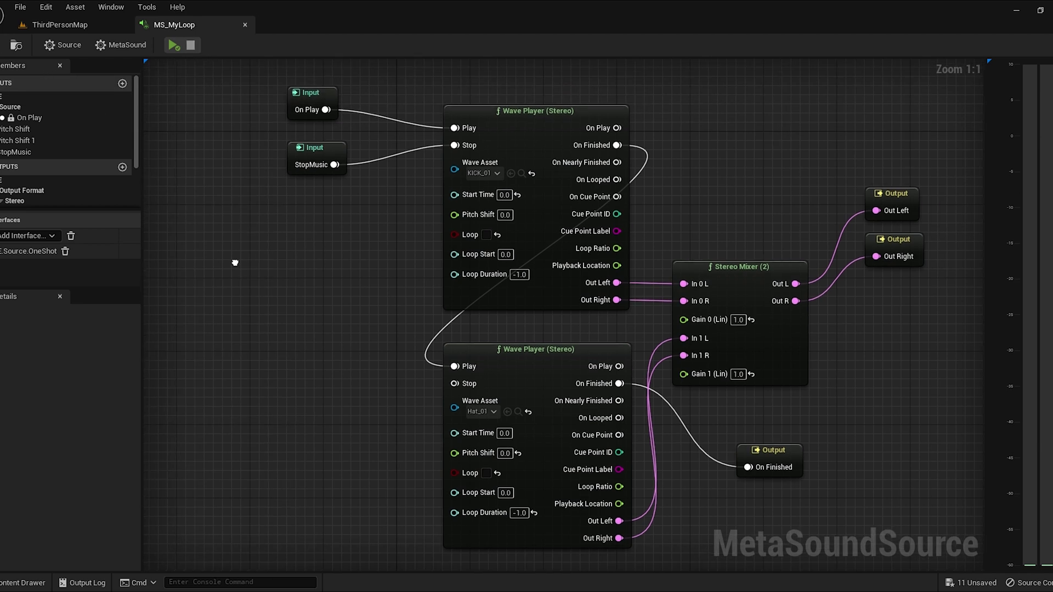
Delete the StopMusic input node from the graph.
{"action": "right_click_drag", "start_coordinate": [251, 241], "coordinate": [262, 255]}
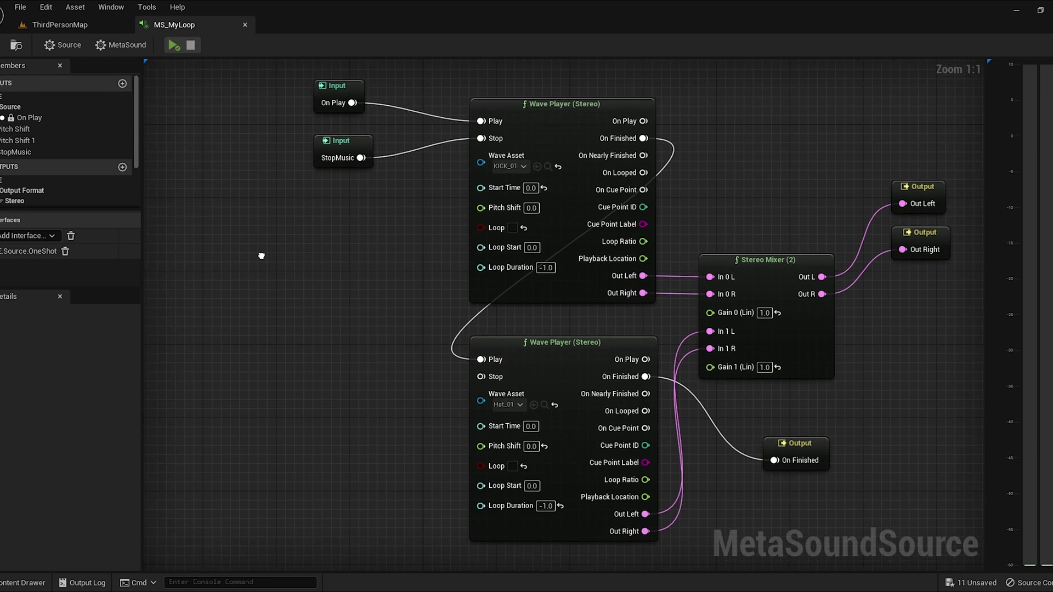
{"action": "left_click", "coordinate": [344, 150]}
{"action": "key", "text": "Delete"}
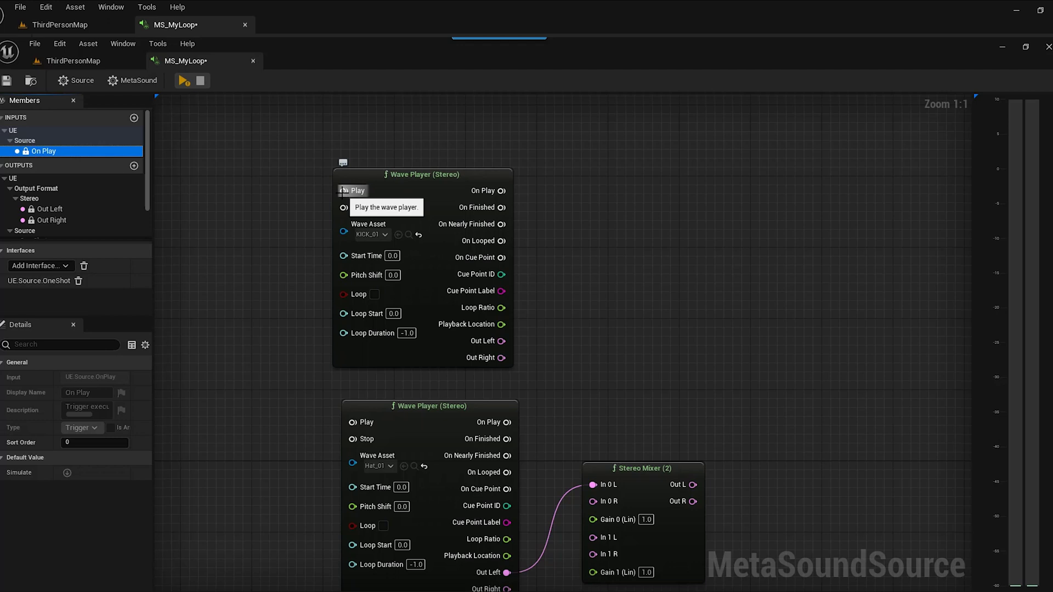
Insert a Trigger Once node between the On Play input and the KICK_01 wave player's Play pin.
{"action": "left_click_drag", "start_coordinate": [480, 121], "coordinate": [405, 105]}
{"action": "type", "text": "trigger"}
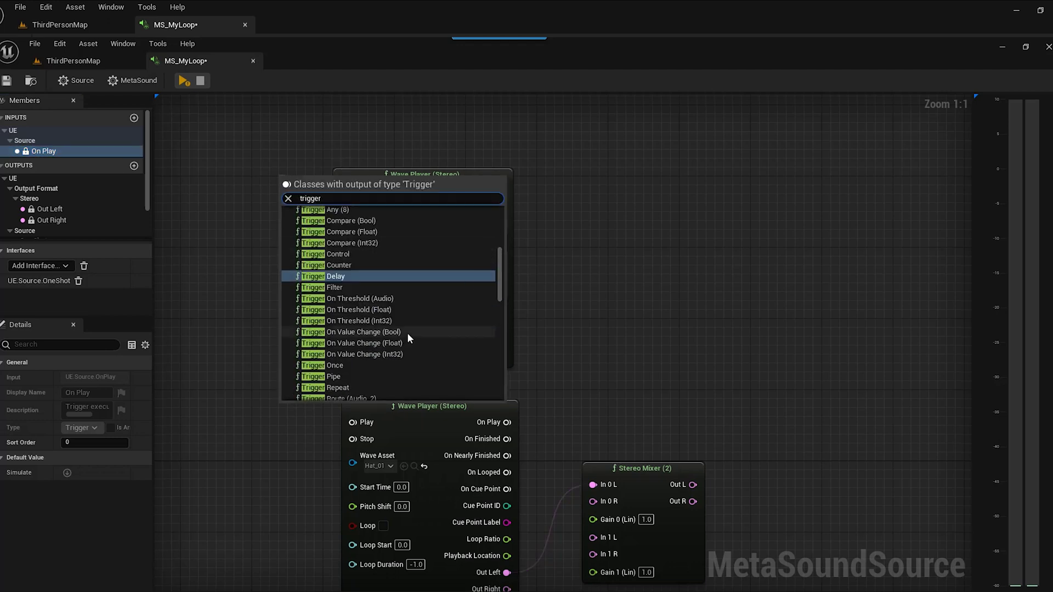
{"action": "scroll", "coordinate": [406, 332], "scroll_direction": "down", "scroll_amount": 2}
{"action": "scroll", "coordinate": [406, 331], "scroll_direction": "down", "scroll_amount": 1}
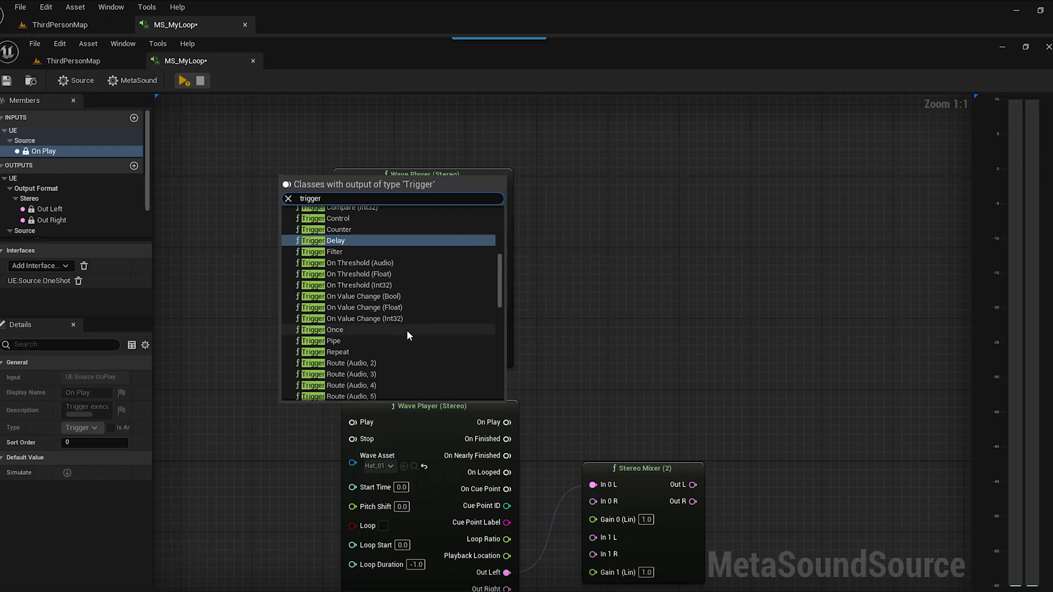
{"action": "scroll", "coordinate": [406, 330], "scroll_direction": "up", "scroll_amount": 3}
{"action": "scroll", "coordinate": [407, 334], "scroll_direction": "up", "scroll_amount": 5}
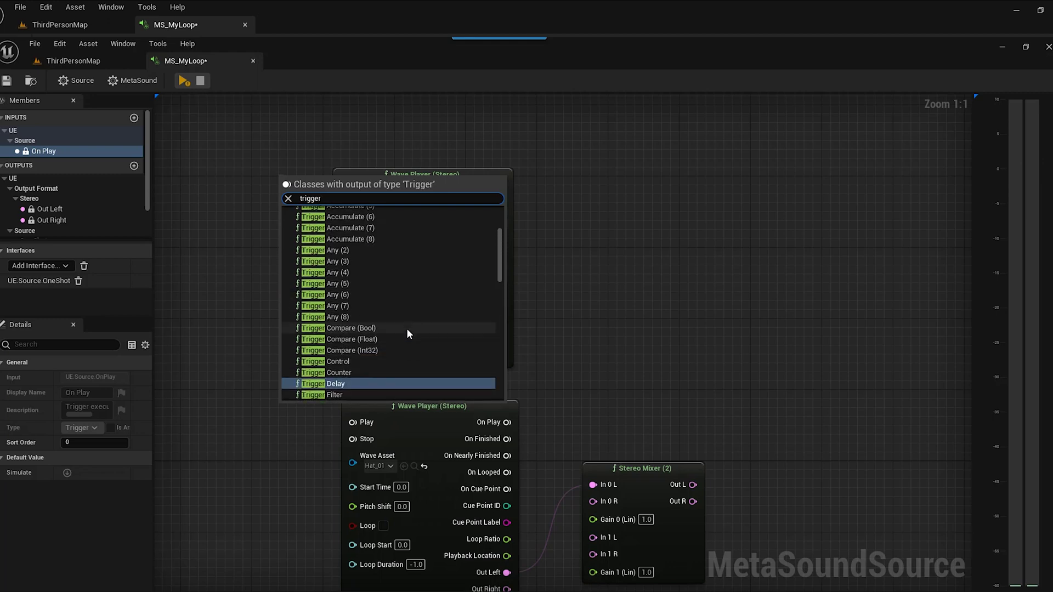
{"action": "scroll", "coordinate": [407, 333], "scroll_direction": "down", "scroll_amount": 2}
{"action": "scroll", "coordinate": [406, 333], "scroll_direction": "down", "scroll_amount": 3}
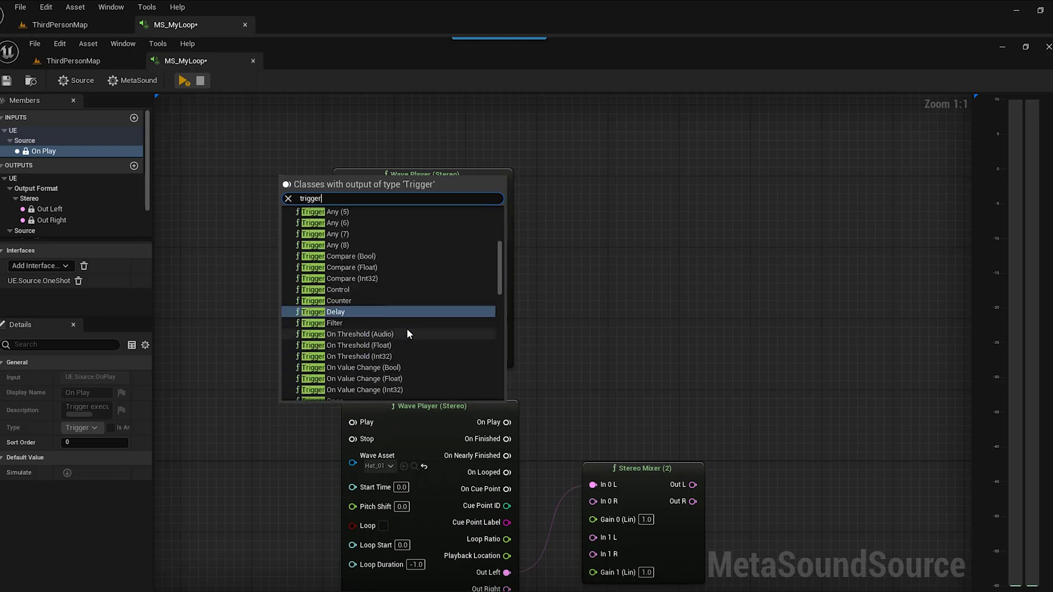
{"action": "scroll", "coordinate": [406, 334], "scroll_direction": "down", "scroll_amount": 3}
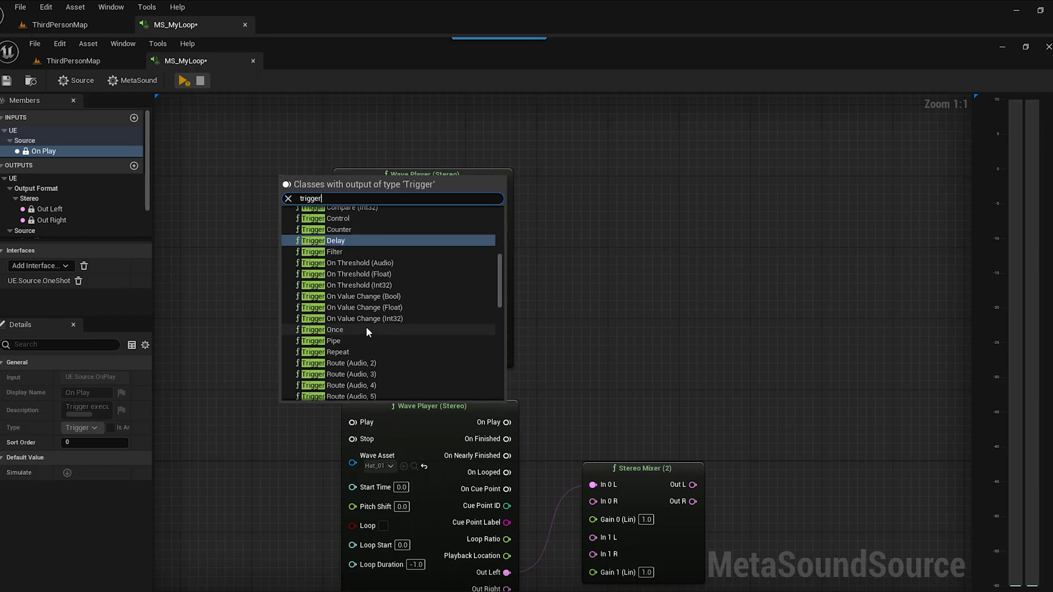
{"action": "scroll", "coordinate": [364, 327], "scroll_direction": "down", "scroll_amount": 2}
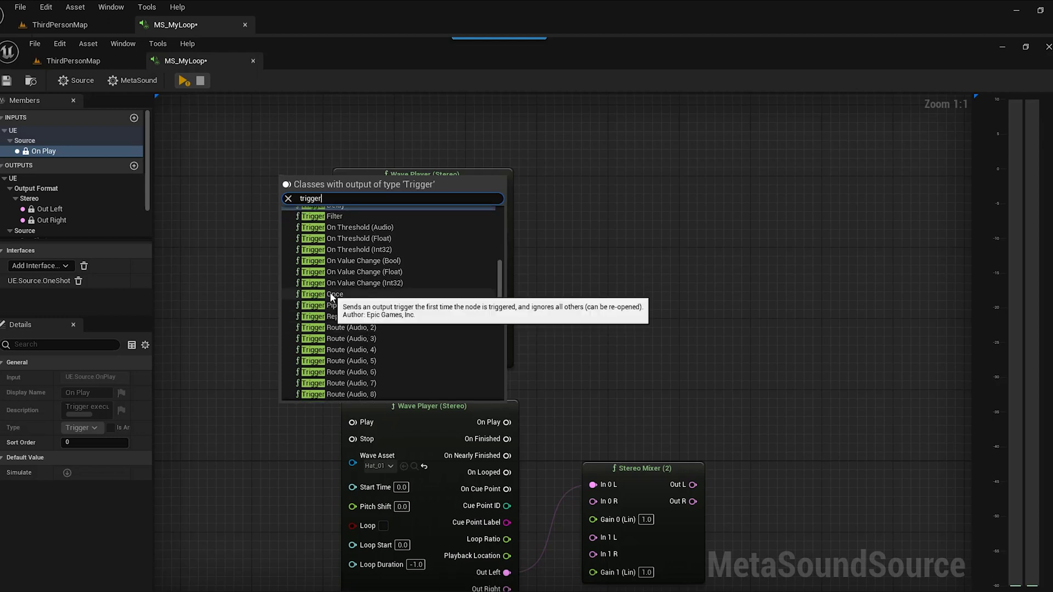
{"action": "left_click", "coordinate": [331, 295]}
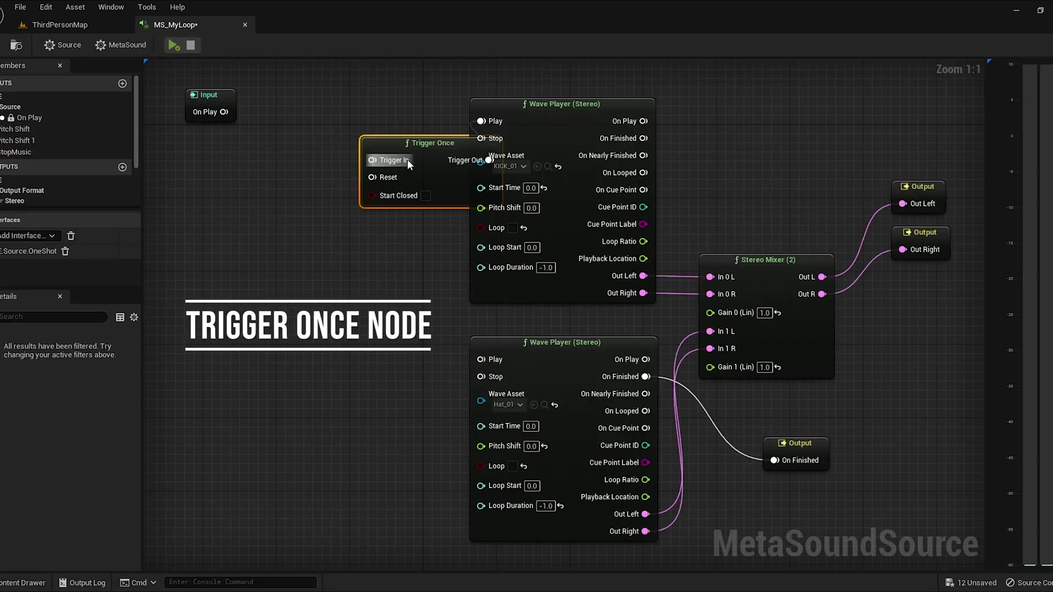
{"action": "left_click_drag", "start_coordinate": [382, 174], "coordinate": [261, 112]}
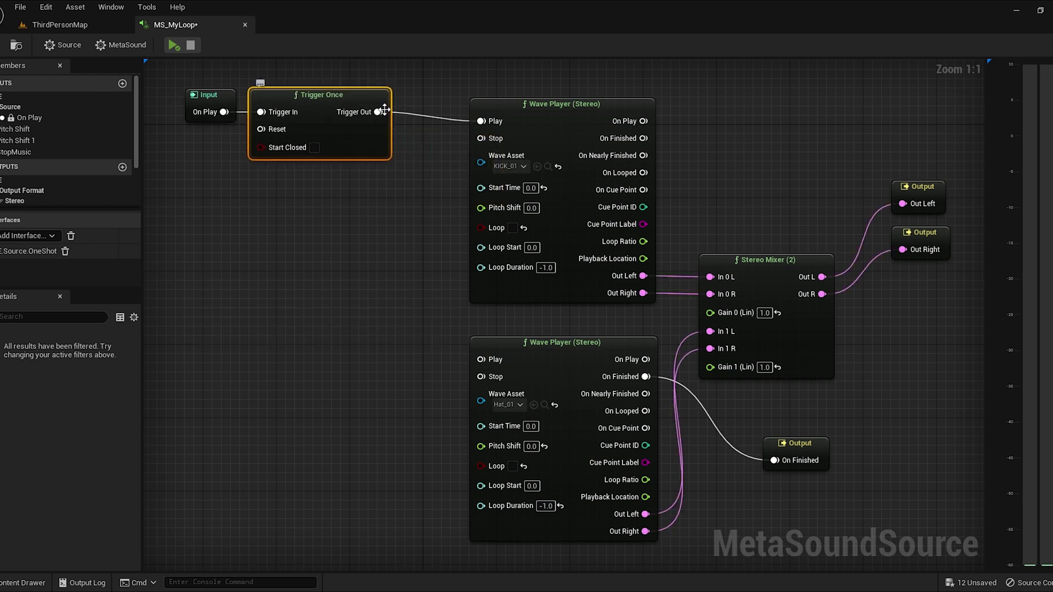
{"action": "left_click_drag", "start_coordinate": [370, 103], "coordinate": [388, 112]}
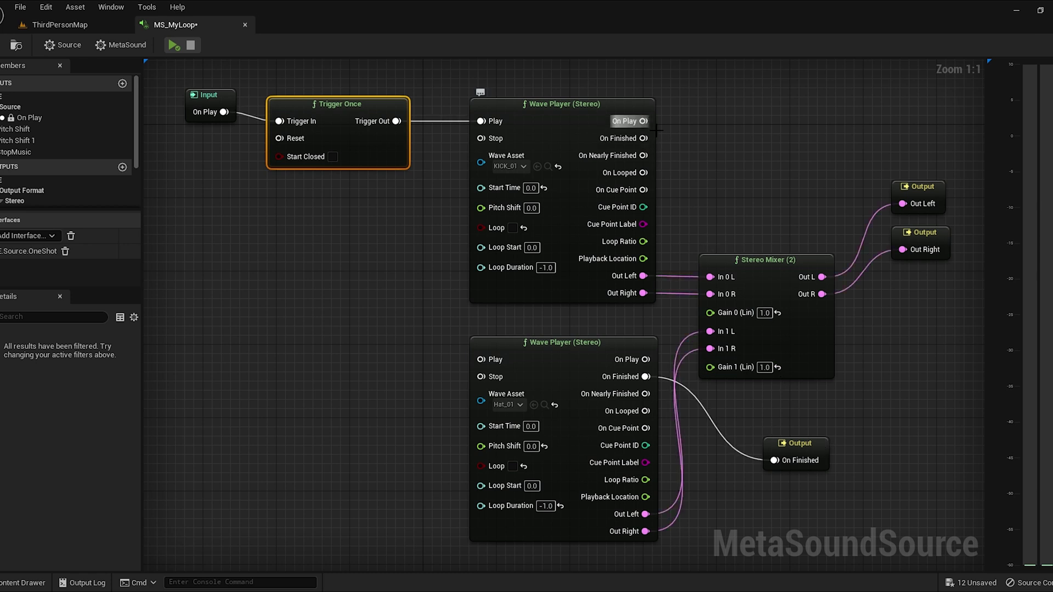
Connect the KICK_01 player's On Play output to the Hat_01 player's Play pin and preview the sound.
{"action": "left_click_drag", "start_coordinate": [655, 128], "coordinate": [482, 359]}
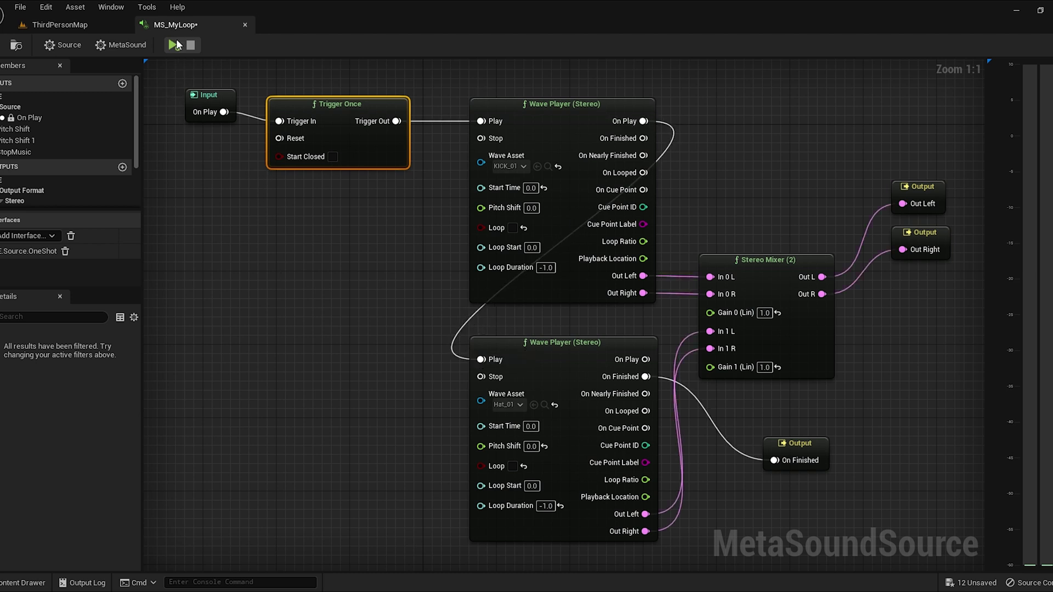
{"action": "left_click", "coordinate": [174, 45]}
{"action": "left_click", "coordinate": [172, 46]}
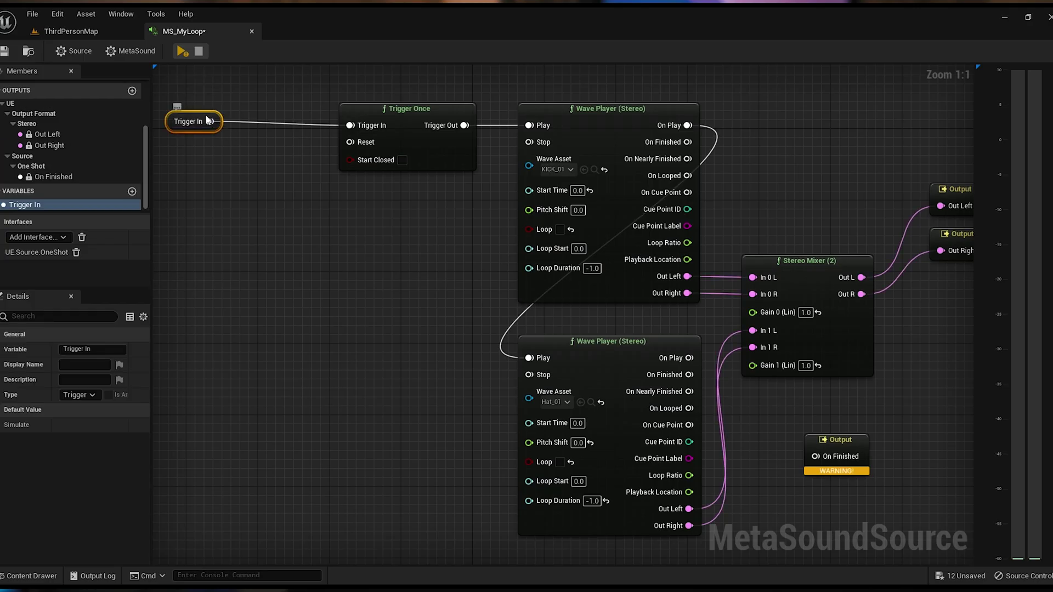
Replace the Trigger In variable with a graph input for Trigger Once, named WalskIntoBar, and align it with the node.
{"action": "key", "text": "Delete"}
{"action": "left_click_drag", "start_coordinate": [350, 126], "coordinate": [276, 153]}
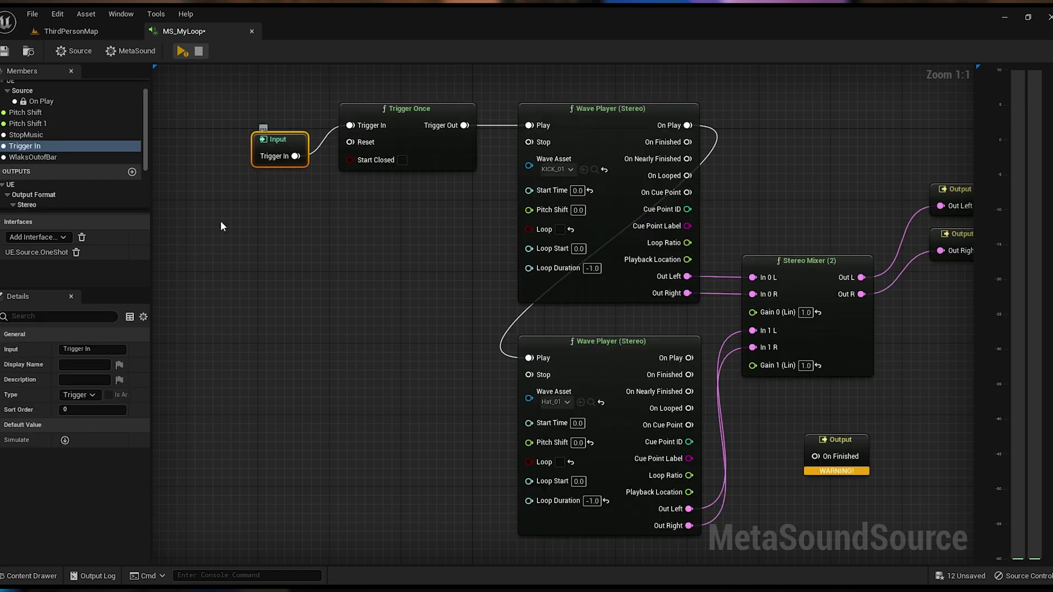
{"action": "left_click", "coordinate": [82, 349]}
{"action": "type", "text": "WalskInto"}
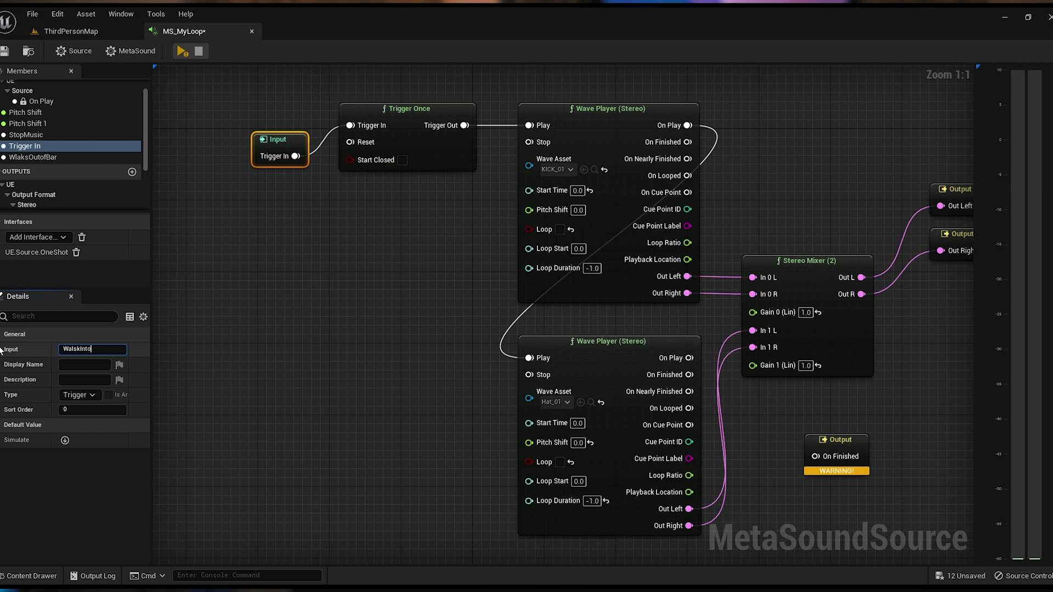
{"action": "type", "text": "Bar"}
{"action": "key", "text": "Return"}
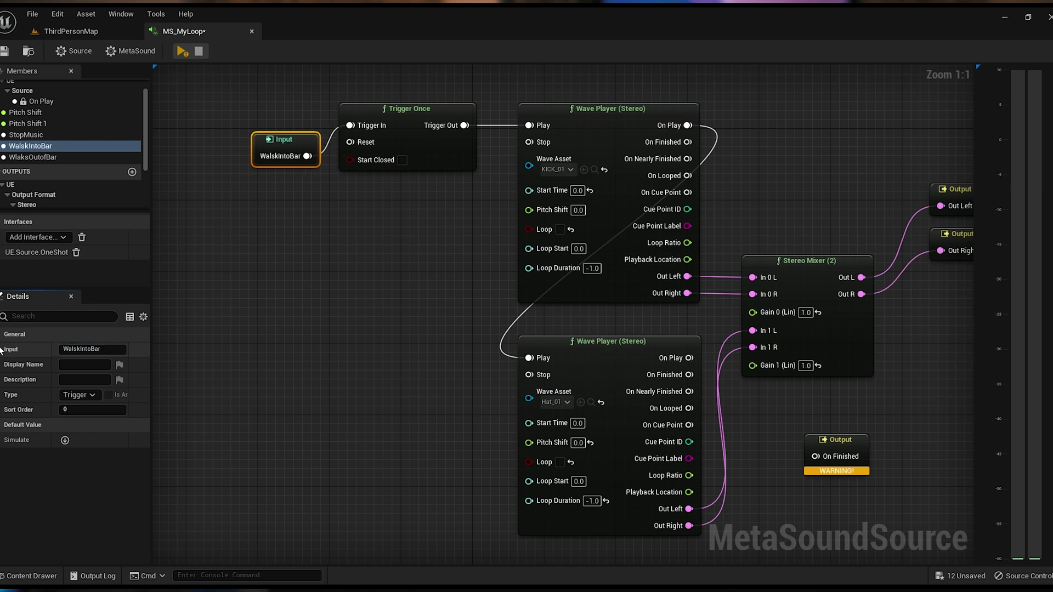
{"action": "left_click_drag", "start_coordinate": [278, 138], "coordinate": [248, 107]}
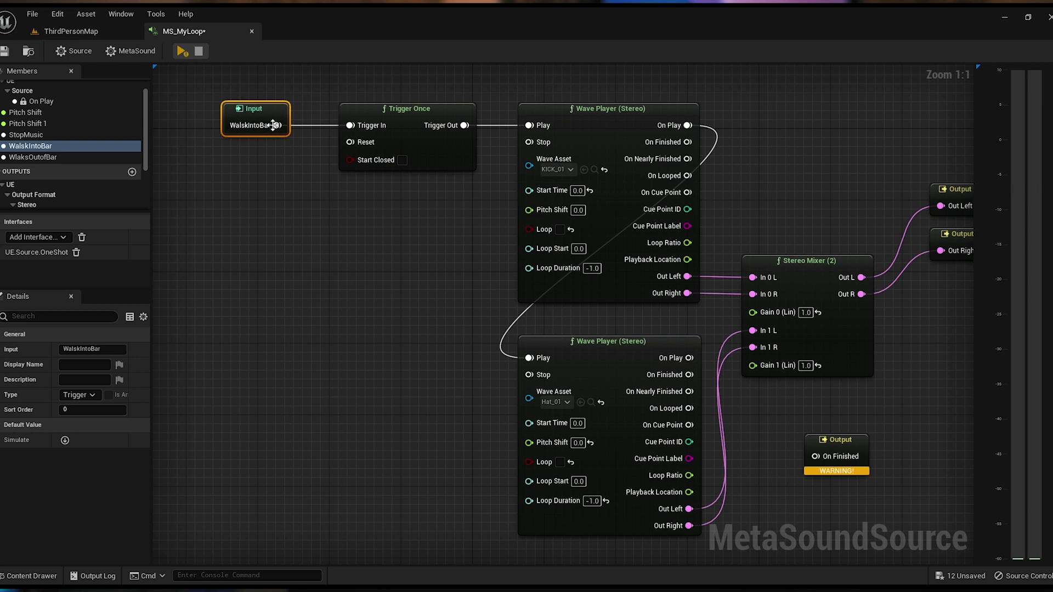
Correct the new trigger input's name to WalksIntoBAr.
{"action": "left_click", "coordinate": [78, 349]}
{"action": "double_click", "coordinate": [83, 351]}
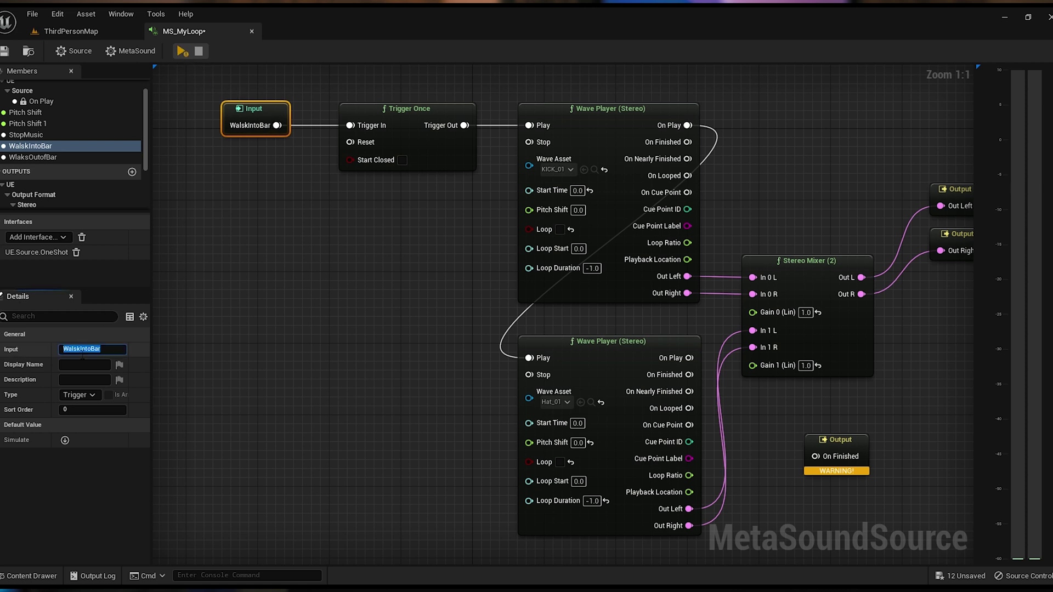
{"action": "type", "text": "Wl"}
{"action": "key", "text": "Return"}
{"action": "left_click", "coordinate": [328, 286]}
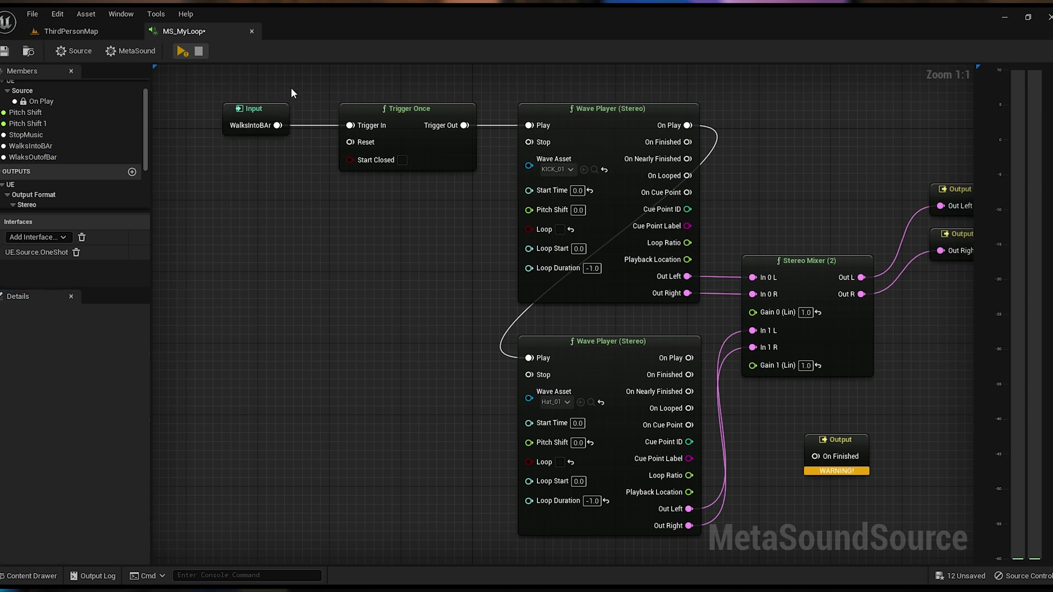
Preview the MetaSound with the WalksIntoBAr input selected and stop playback.
{"action": "left_click", "coordinate": [280, 118]}
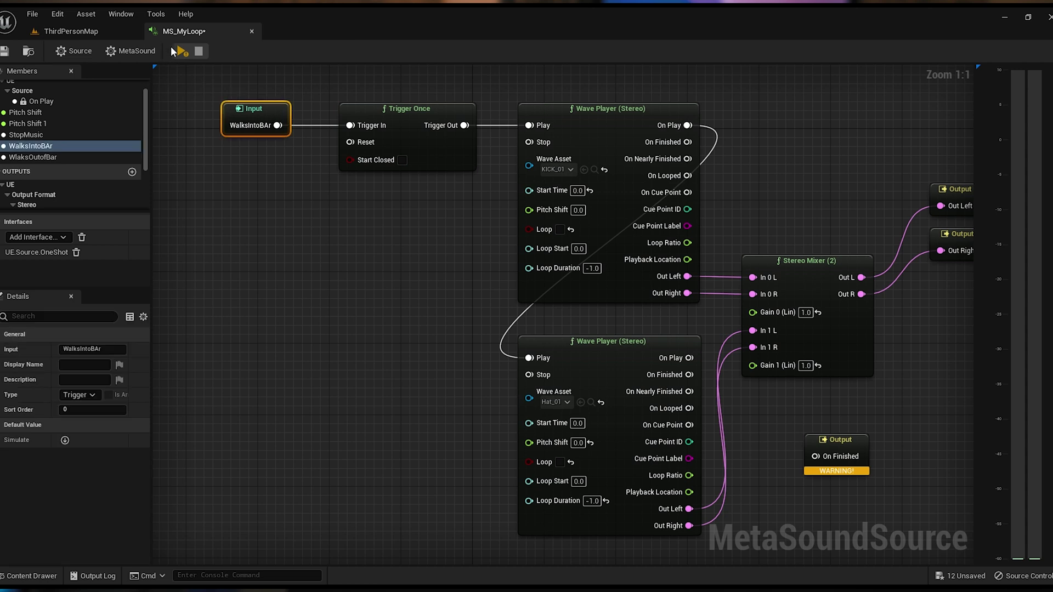
{"action": "left_click", "coordinate": [179, 51]}
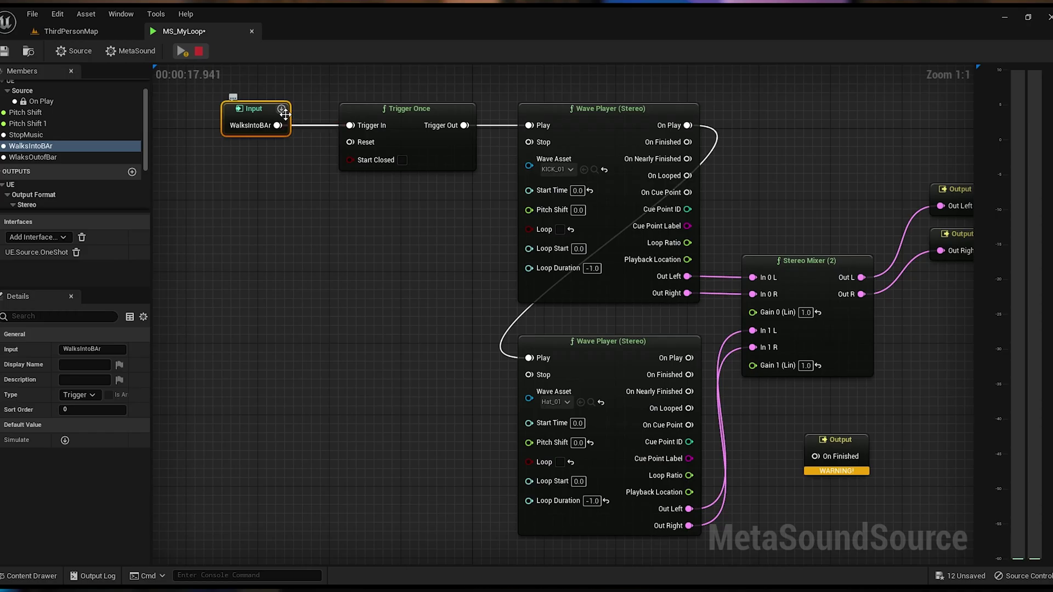
{"action": "left_click", "coordinate": [200, 49]}
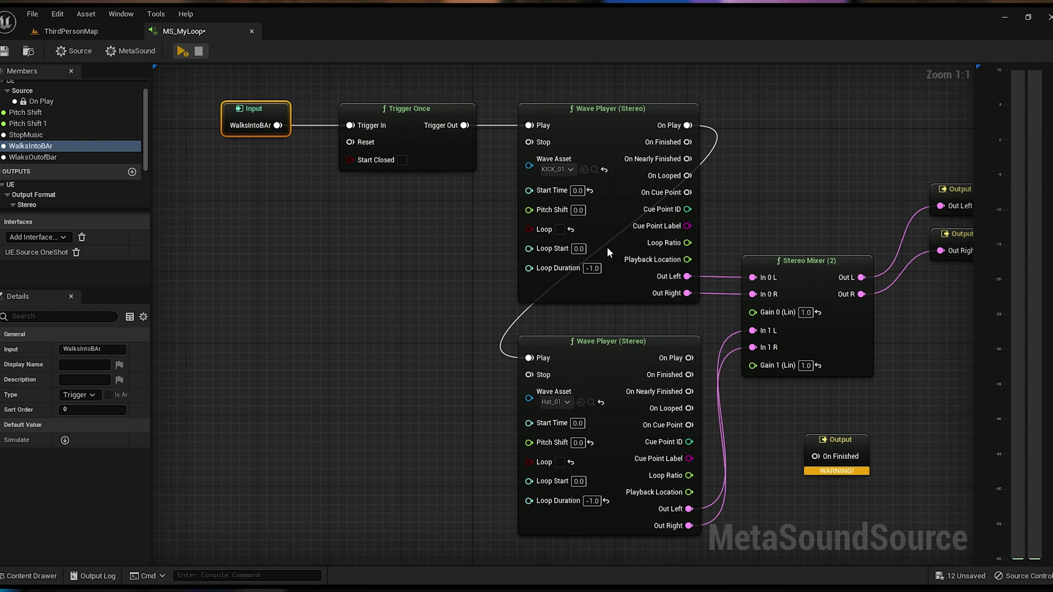
Set the first wave player to the LOOP_GROOVE asset with Loop enabled and start the preview.
{"action": "left_click", "coordinate": [560, 230]}
{"action": "left_click", "coordinate": [182, 51]}
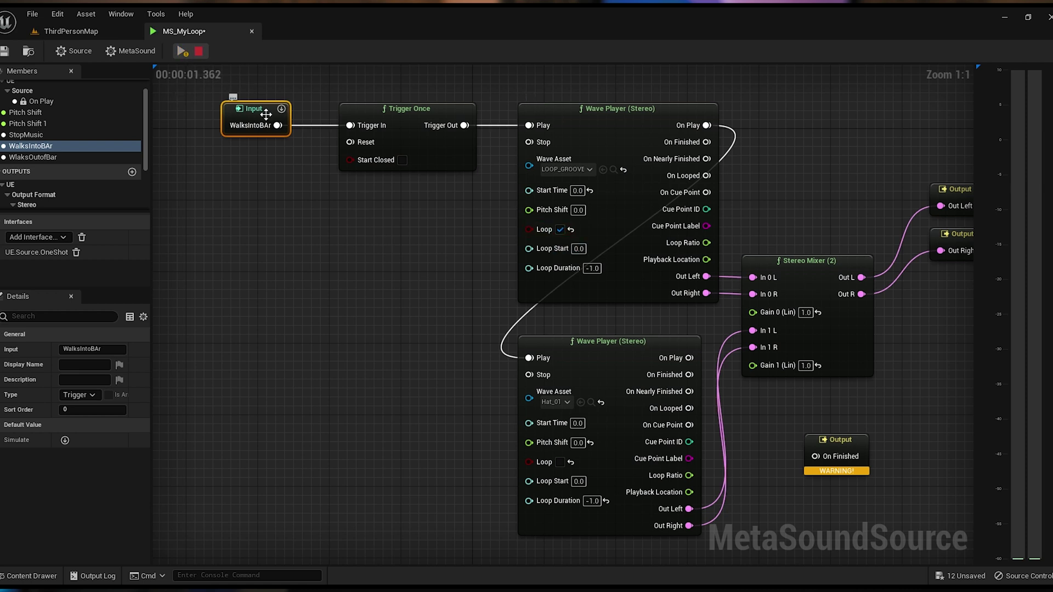
Try to rename the trigger input to WalksIntoBar during playback.
{"action": "left_click", "coordinate": [102, 349]}
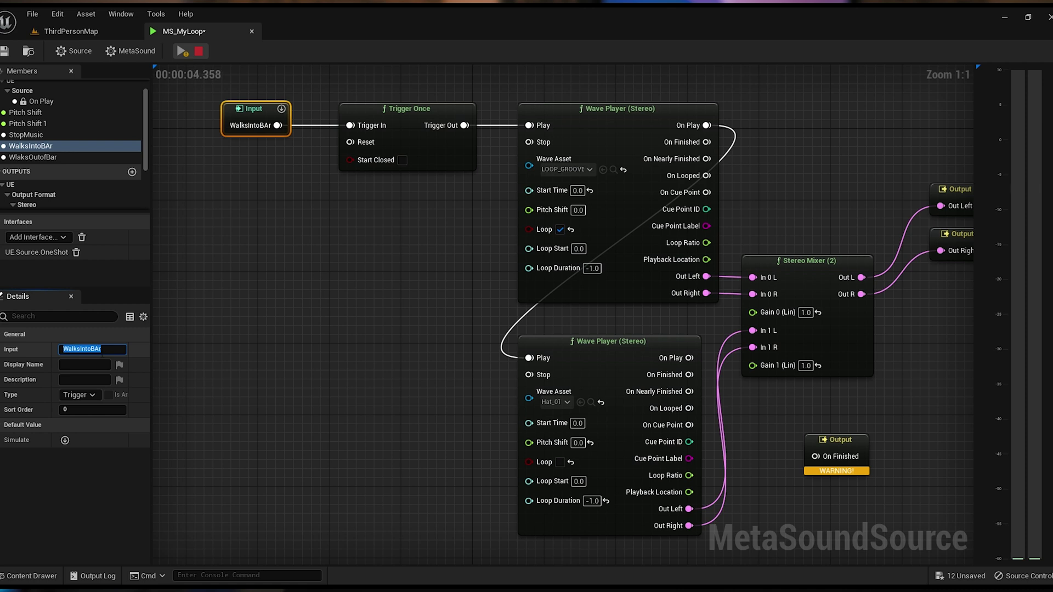
{"action": "key", "text": "End"}
{"action": "key", "text": "BackSpace"}
{"action": "key", "text": "BackSpace"}
{"action": "type", "text": "ar"}
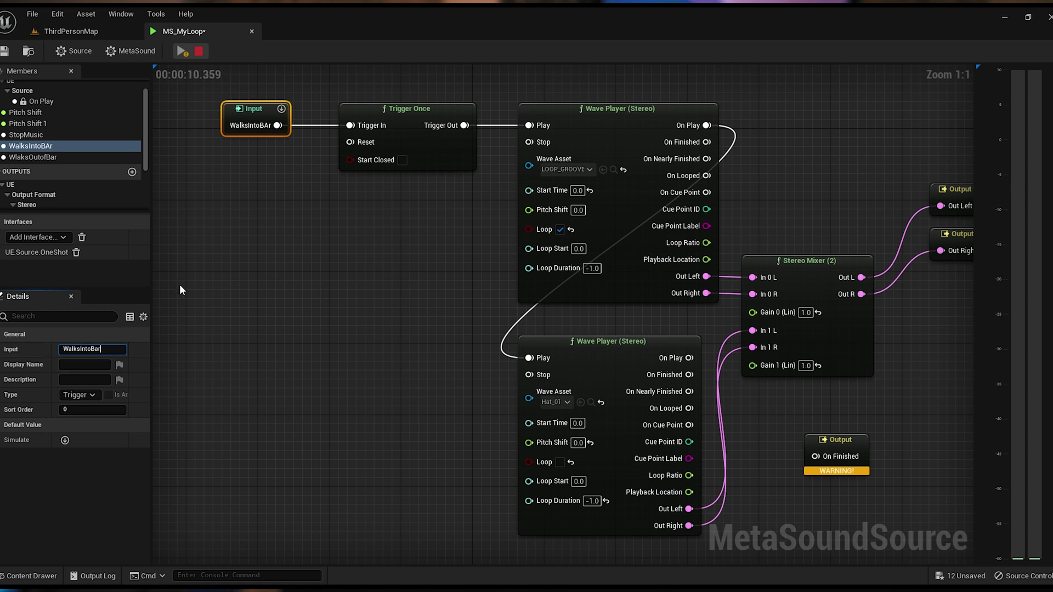
{"action": "left_click", "coordinate": [248, 162]}
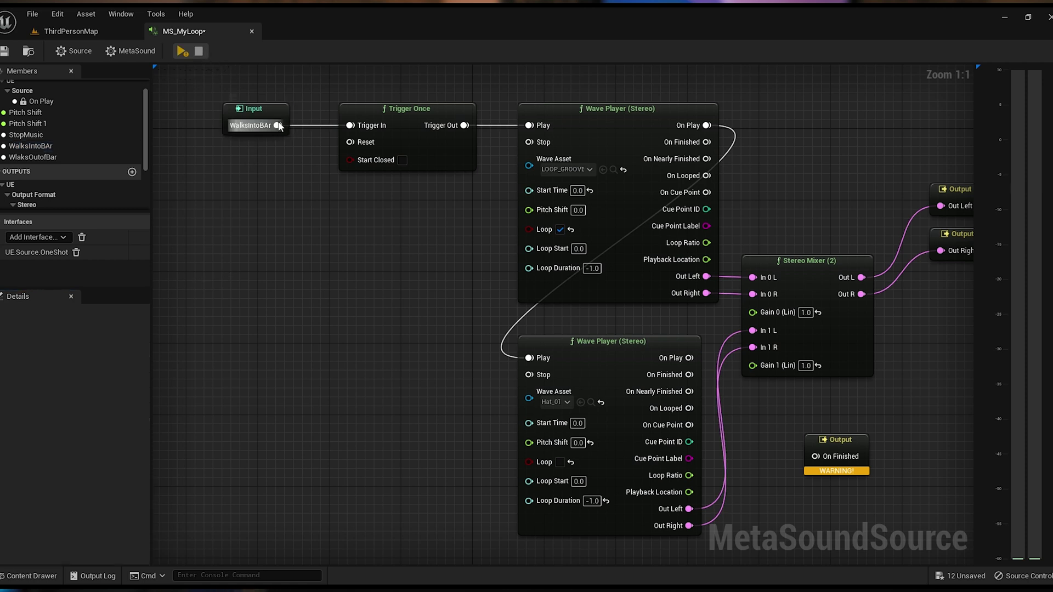
Rename the trigger input feeding Trigger Once to WalksIntoABar.
{"action": "left_click", "coordinate": [253, 112]}
{"action": "left_click", "coordinate": [99, 350]}
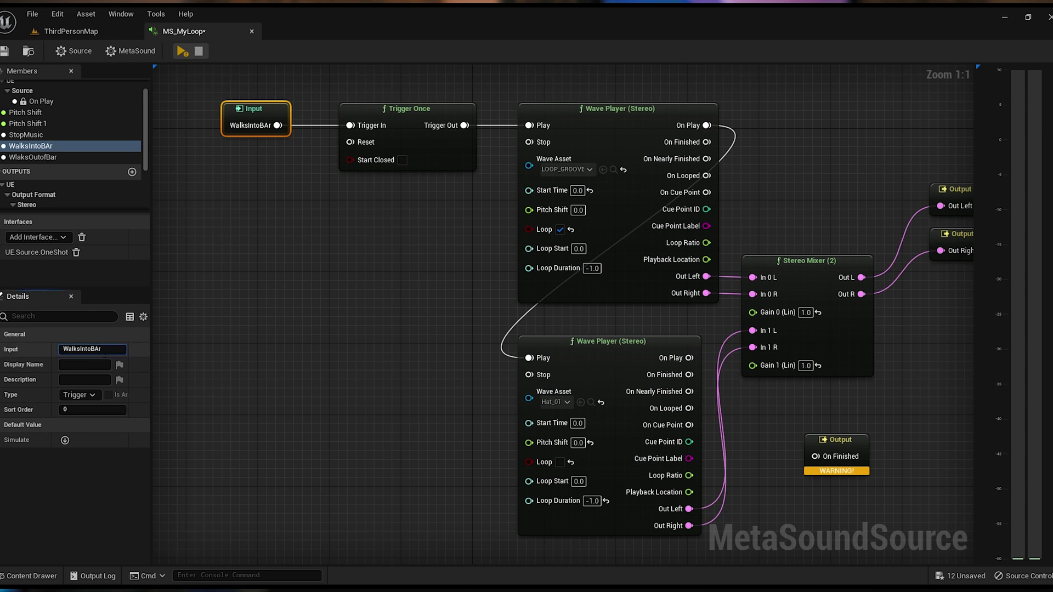
{"action": "key", "text": "BackSpace"}
{"action": "key", "text": "BackSpace"}
{"action": "key", "text": "BackSpace"}
{"action": "type", "text": "ABar"}
{"action": "key", "text": "Return"}
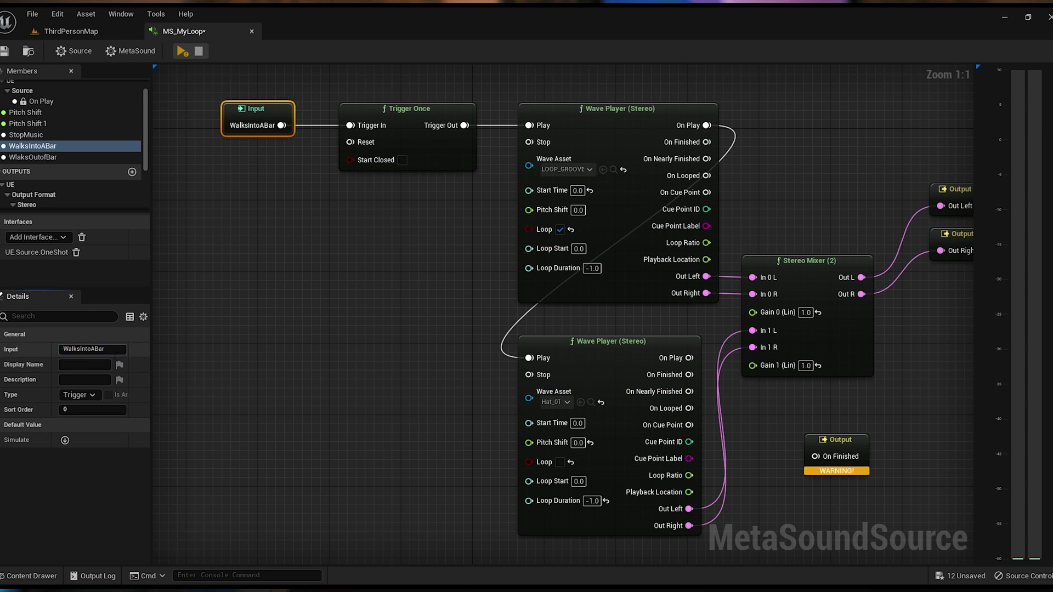
Start previewing the MetaSound and adjust the WalksIntoABar input node's spacing beside Trigger Once.
{"action": "left_click_drag", "start_coordinate": [285, 113], "coordinate": [256, 120]}
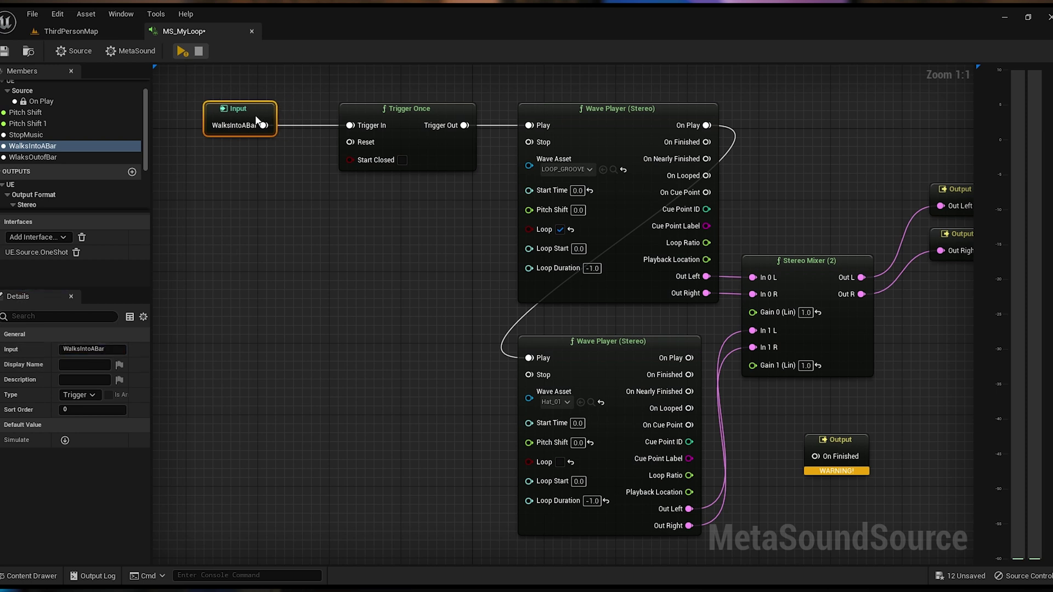
{"action": "left_click", "coordinate": [181, 51]}
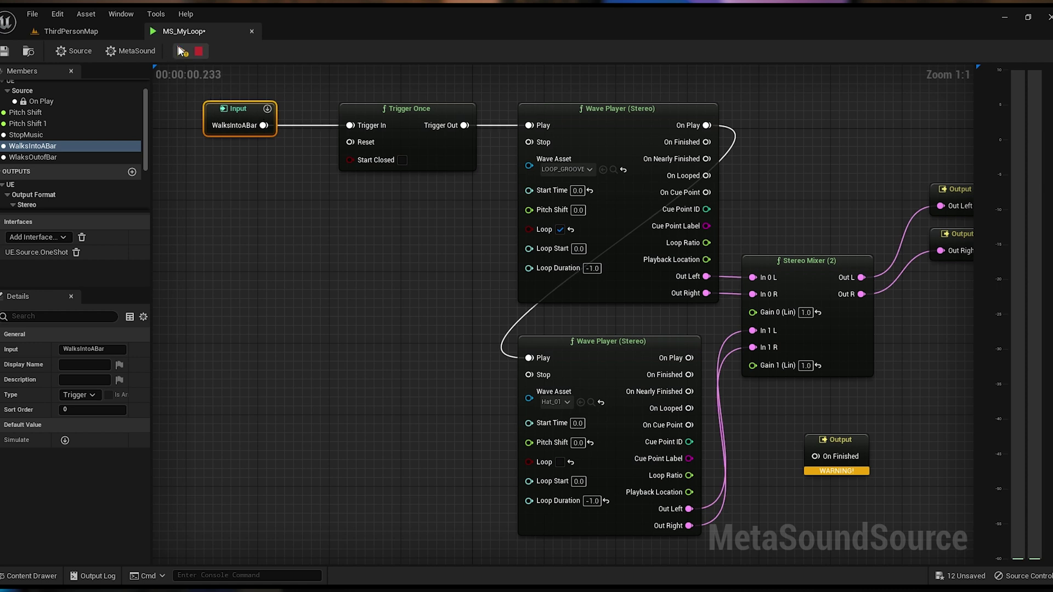
{"action": "left_click_drag", "start_coordinate": [256, 120], "coordinate": [274, 120]}
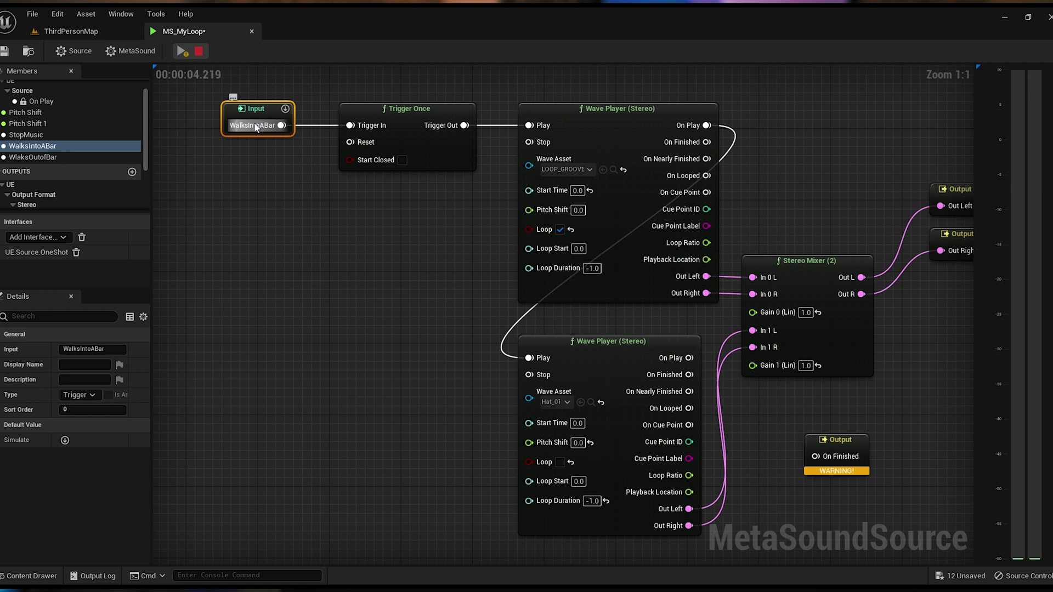
Fire the WalksIntoABar trigger repeatedly during playback to test Trigger Once and end the preview.
{"action": "left_click", "coordinate": [286, 109]}
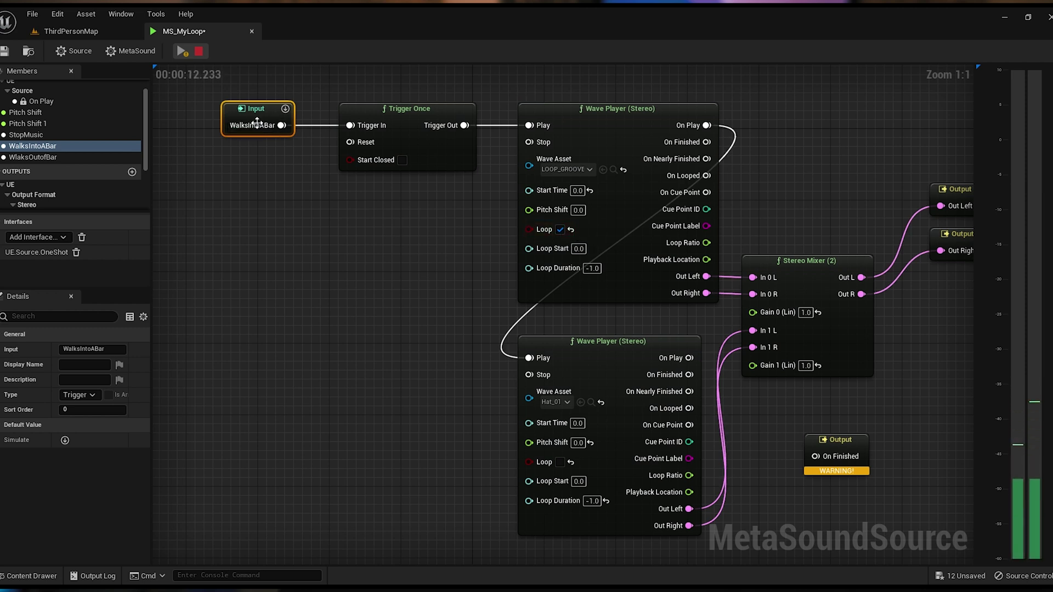
{"action": "left_click", "coordinate": [285, 108]}
{"action": "left_click", "coordinate": [285, 109]}
{"action": "left_click", "coordinate": [286, 109]}
{"action": "left_click", "coordinate": [198, 51]}
Promote Trigger Once's Reset pin to a graph input named WalksOutofBar.
{"action": "right_click", "coordinate": [362, 142]}
{"action": "left_click", "coordinate": [395, 164]}
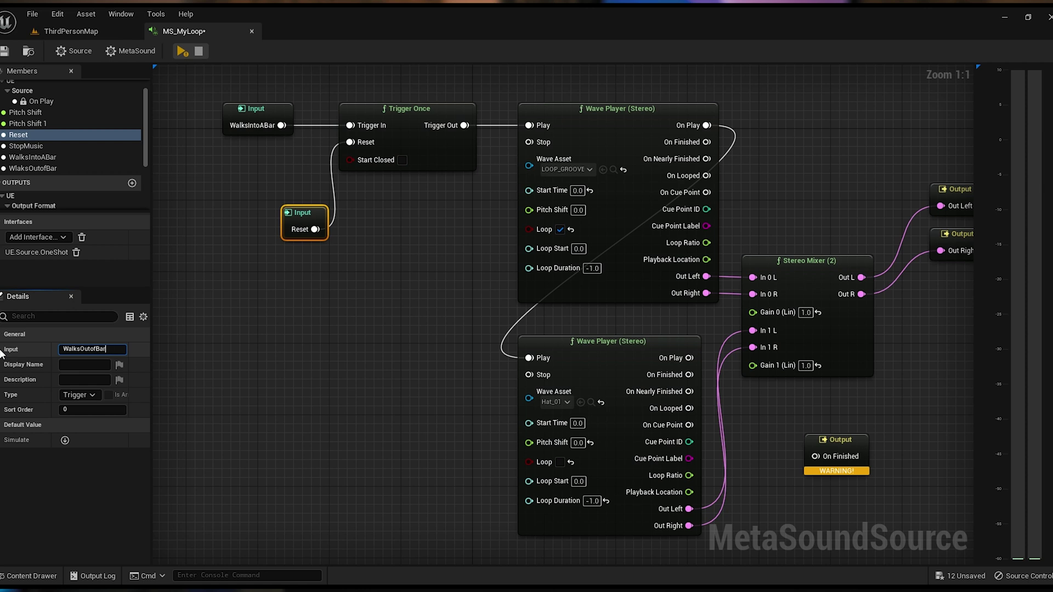
{"action": "key", "text": "Return"}
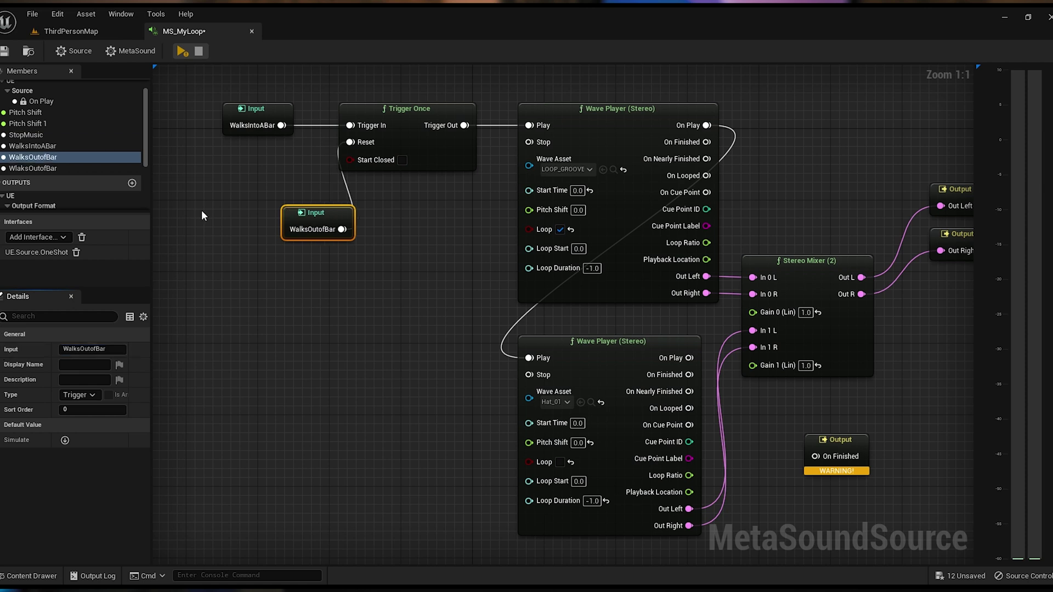
Preview the MetaSound, place WalksOutofBar beneath WalksIntoABar and fire both triggers to test the reset.
{"action": "left_click", "coordinate": [272, 112]}
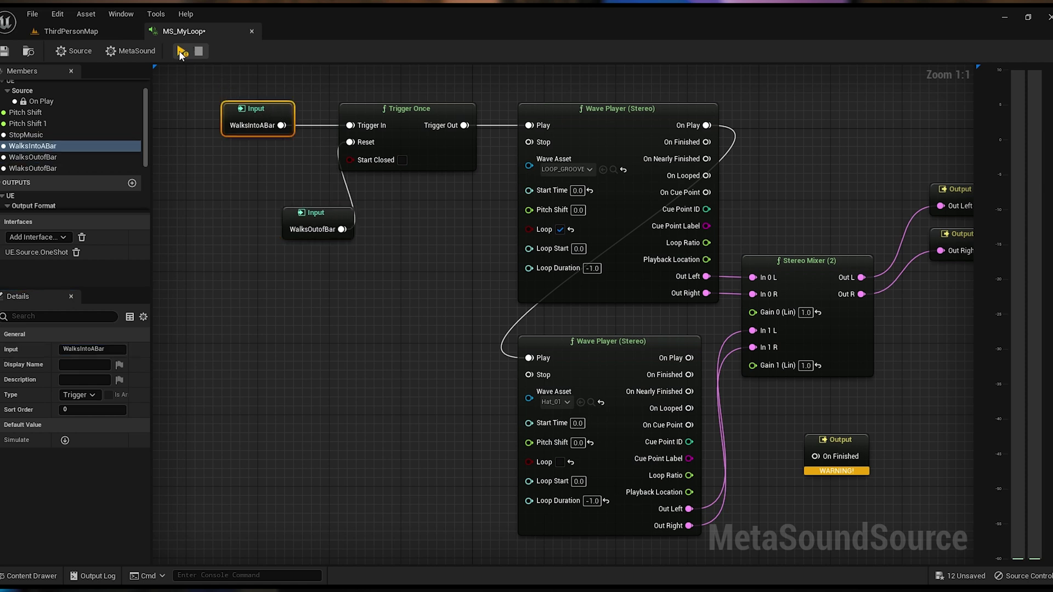
{"action": "left_click", "coordinate": [181, 52]}
{"action": "left_click", "coordinate": [287, 109]}
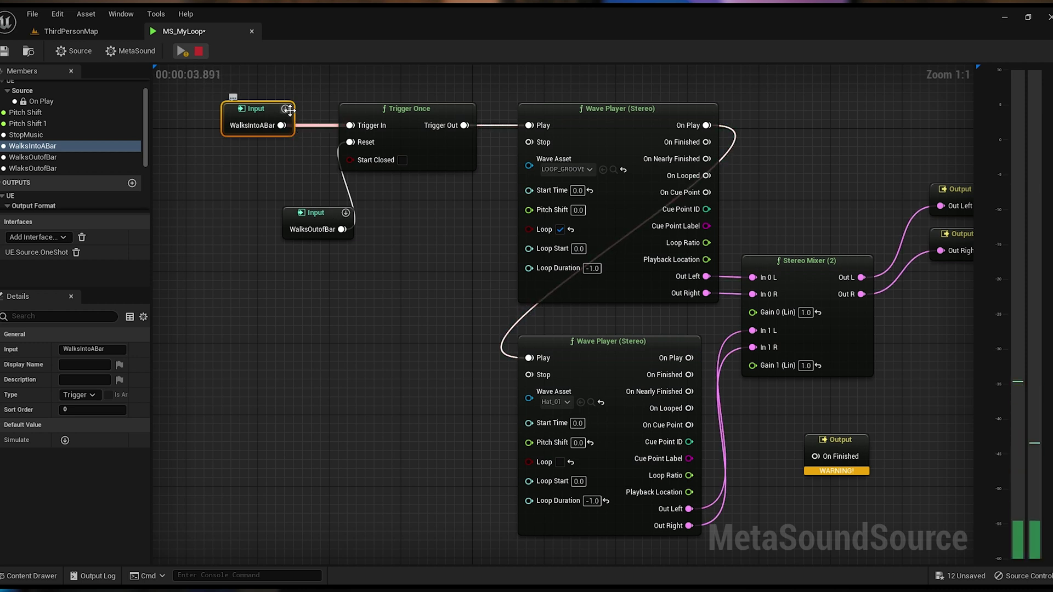
{"action": "left_click_drag", "start_coordinate": [330, 215], "coordinate": [270, 201]}
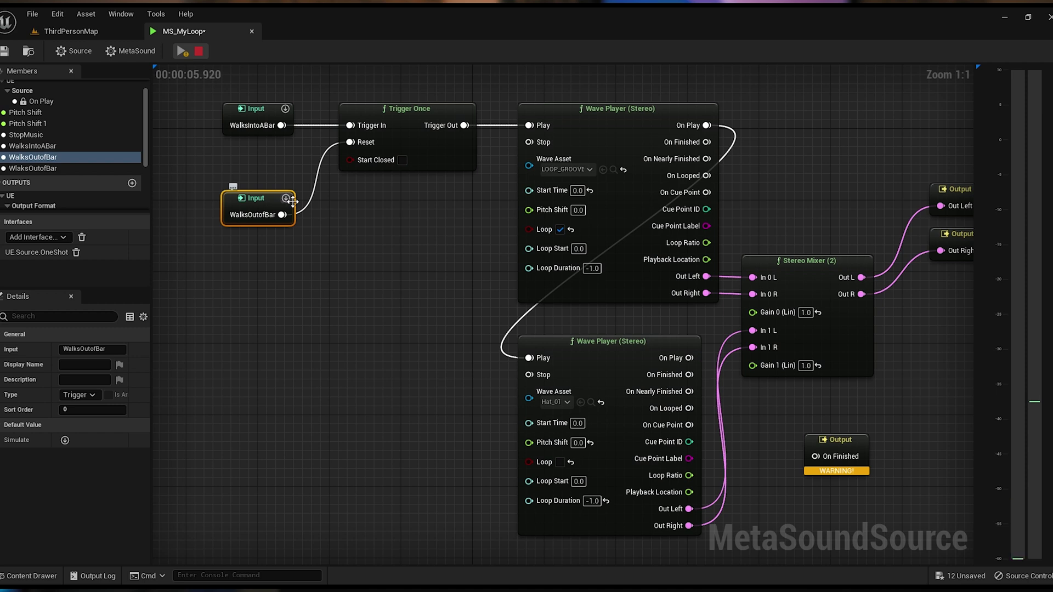
{"action": "left_click", "coordinate": [286, 198]}
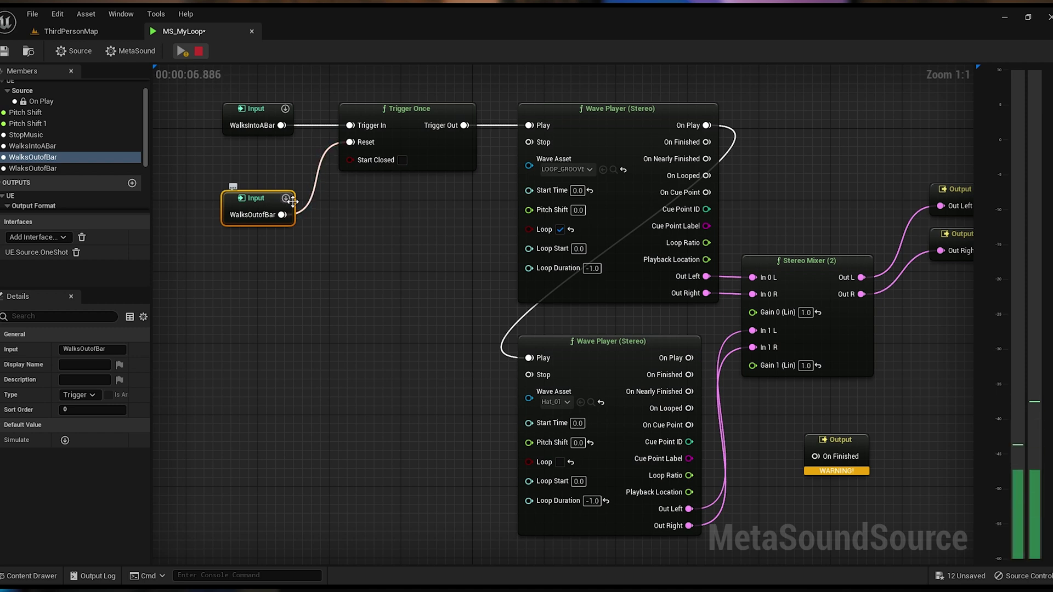
{"action": "left_click", "coordinate": [198, 51]}
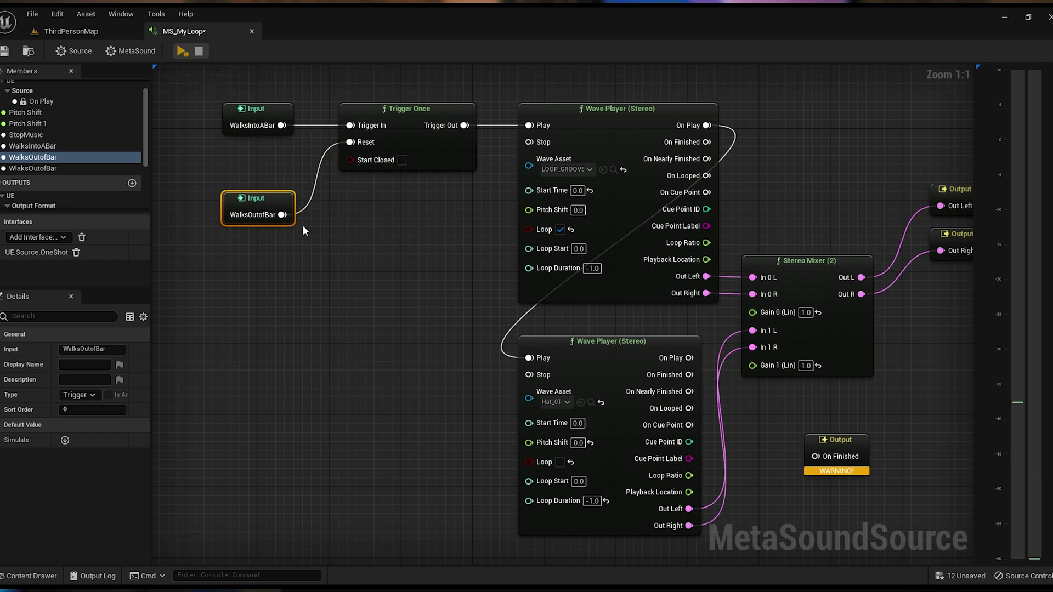
Connect WalksOutofBar to the first wave player's Stop pin as well and test the WalksIntoABar trigger in a preview.
{"action": "left_click_drag", "start_coordinate": [282, 214], "coordinate": [529, 142]}
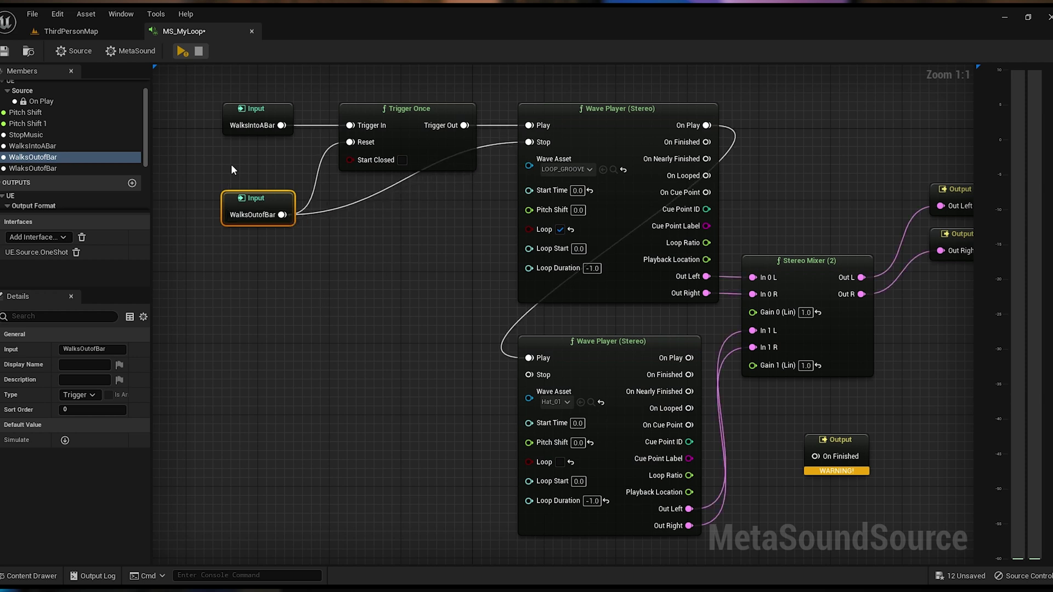
{"action": "left_click", "coordinate": [182, 51]}
{"action": "left_click", "coordinate": [288, 118]}
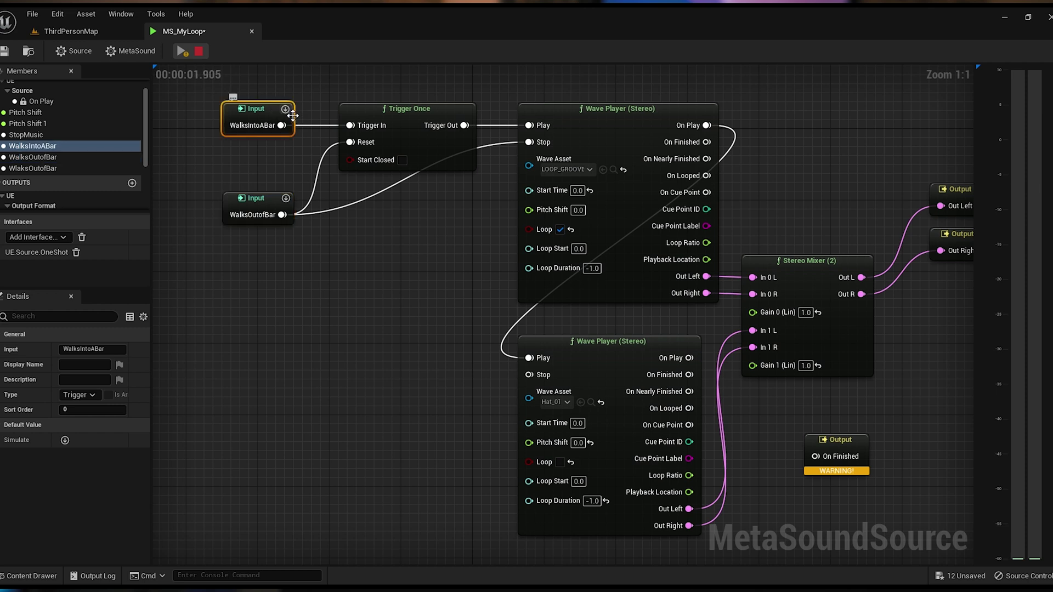
{"action": "left_click", "coordinate": [286, 109]}
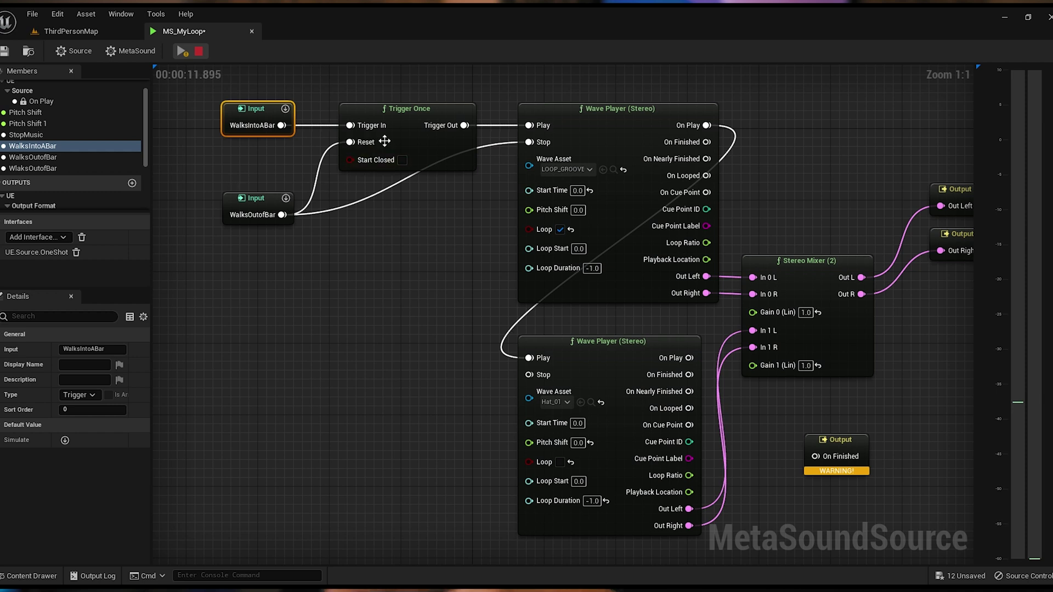
{"action": "left_click", "coordinate": [286, 109]}
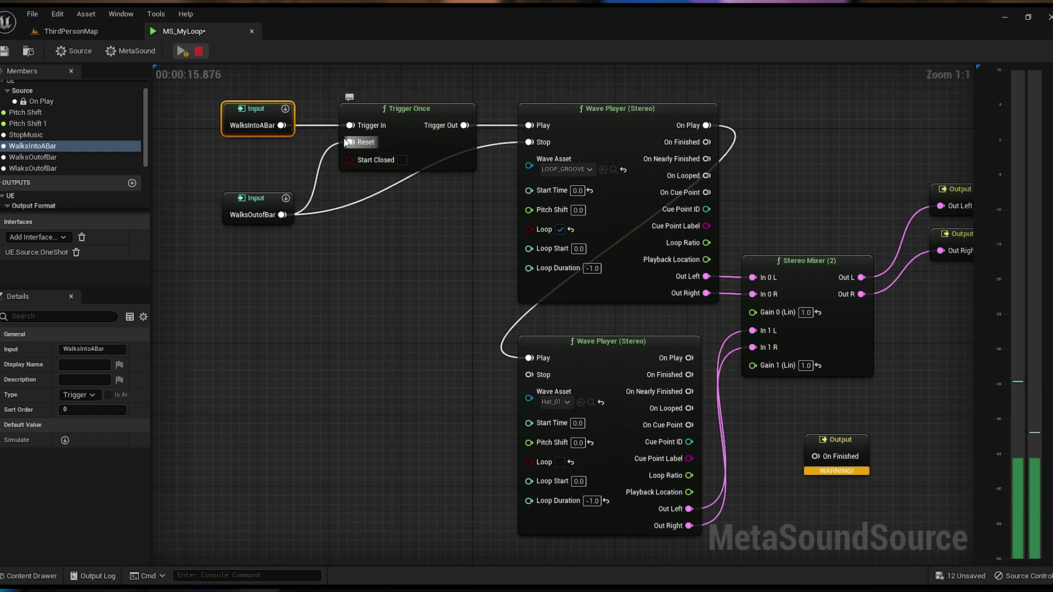
{"action": "left_click", "coordinate": [199, 51]}
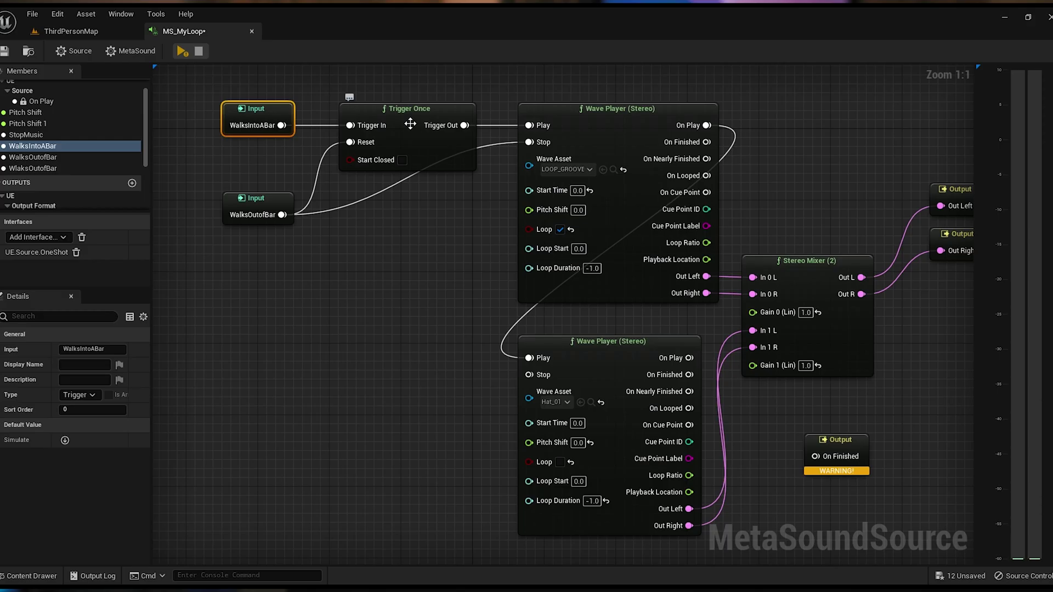
Delete the Trigger Once, WalksOutofBar and WalksIntoABar nodes from the graph.
{"action": "left_click", "coordinate": [410, 124]}
{"action": "key", "text": "Delete"}
{"action": "left_click", "coordinate": [259, 202]}
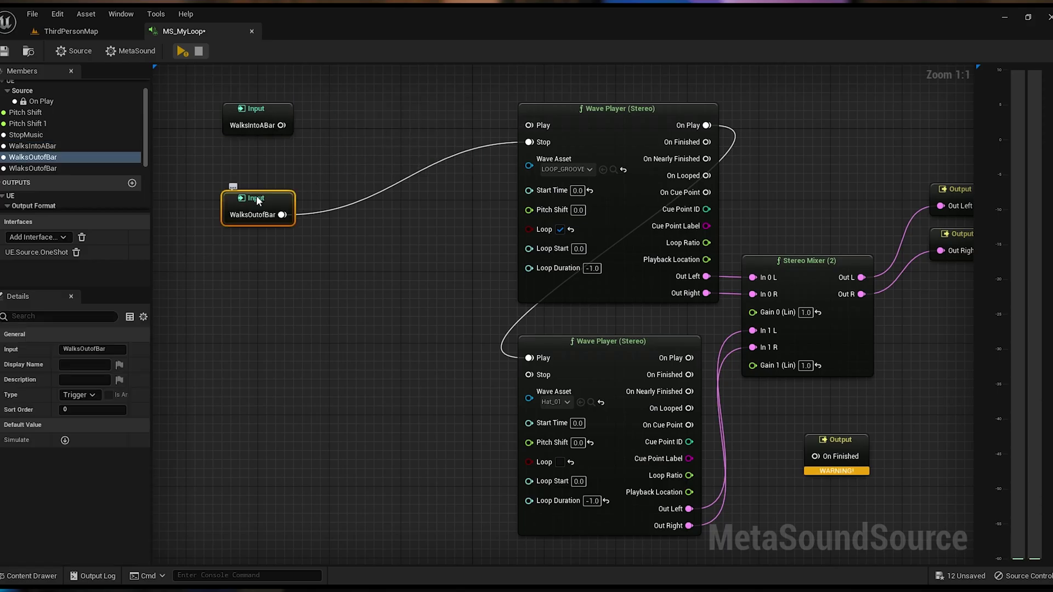
{"action": "key", "text": "Delete"}
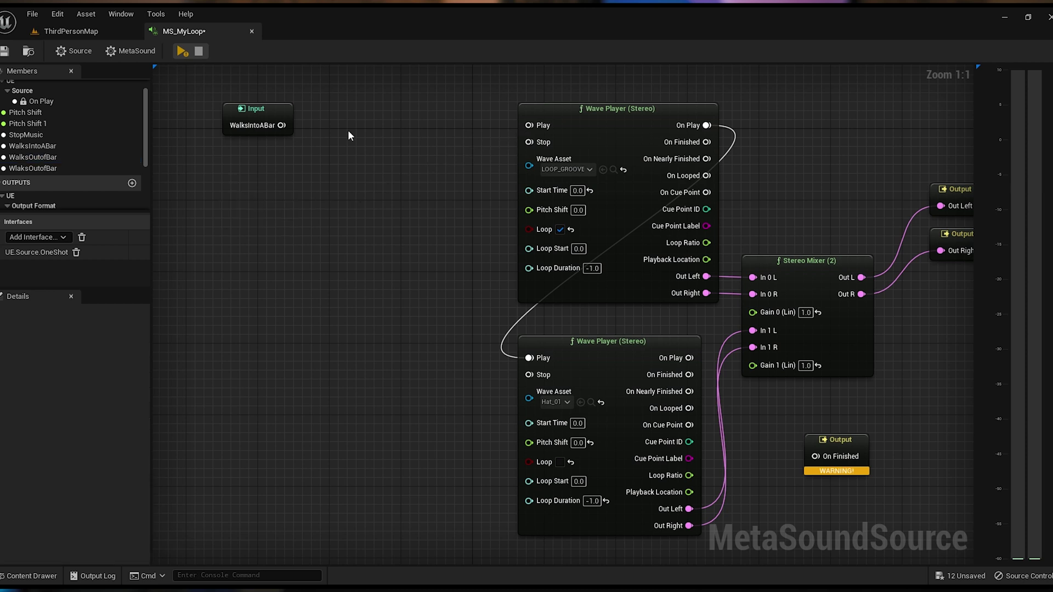
{"action": "left_click", "coordinate": [274, 120]}
{"action": "key", "text": "Delete"}
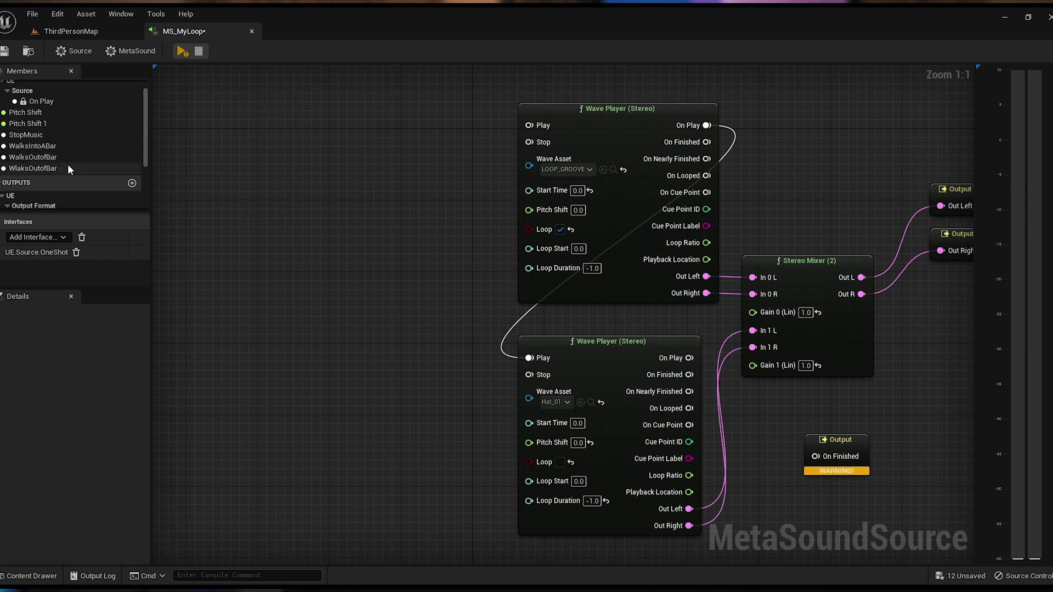
Delete all custom inputs from the MetaSound's members, including the bar triggers, both Pitch Shift inputs and StopMusic, keeping On Play.
{"action": "left_click", "coordinate": [54, 147]}
{"action": "key", "text": "Delete"}
{"action": "key", "text": "Delete"}
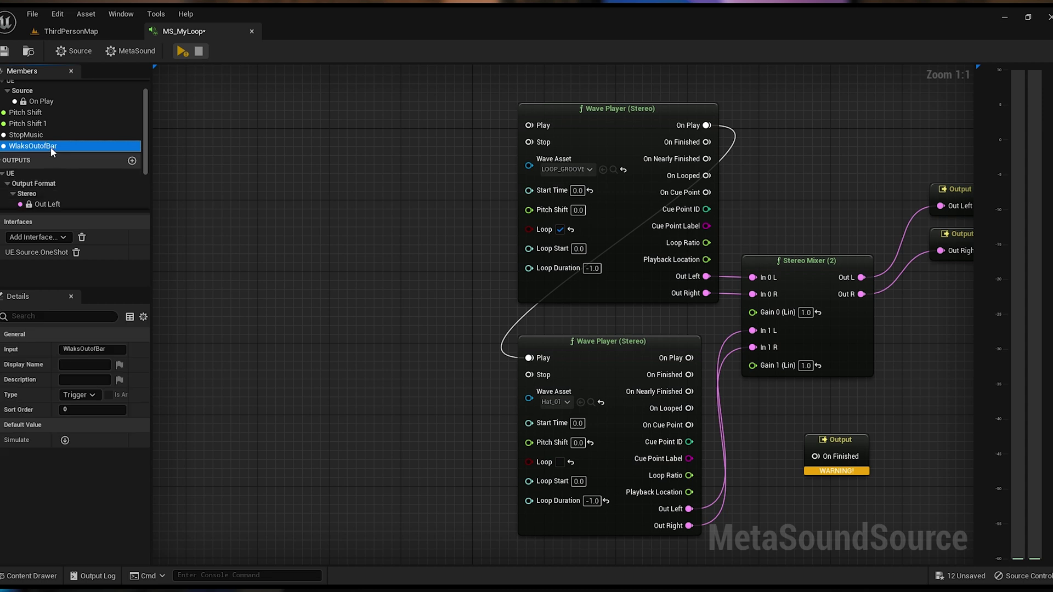
{"action": "key", "text": "Delete"}
{"action": "key", "text": "Delete"}
{"action": "key", "text": "Delete"}
{"action": "key", "text": "Delete"}
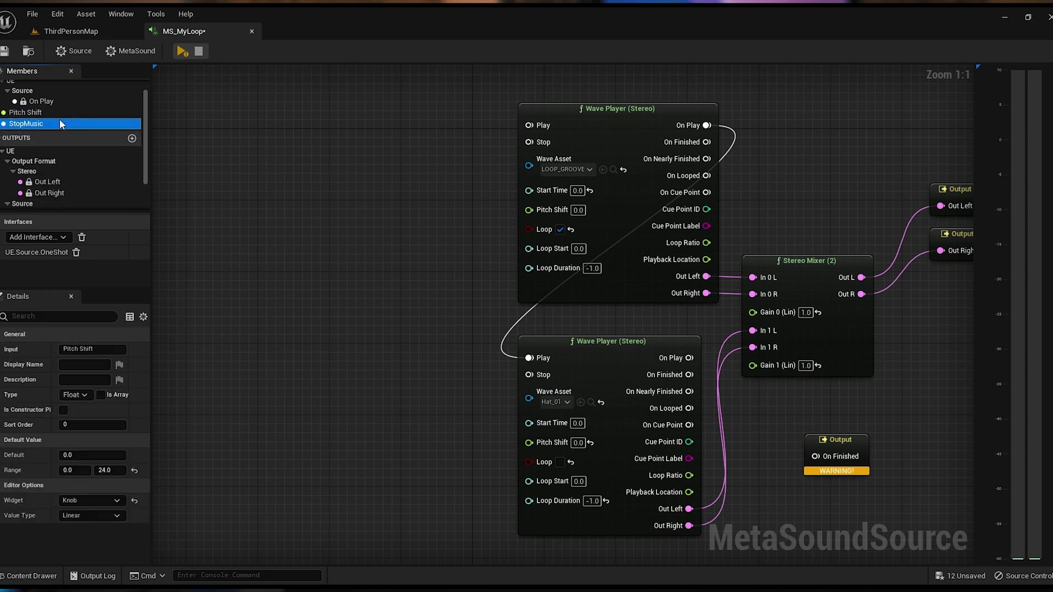
{"action": "left_click", "coordinate": [363, 236]}
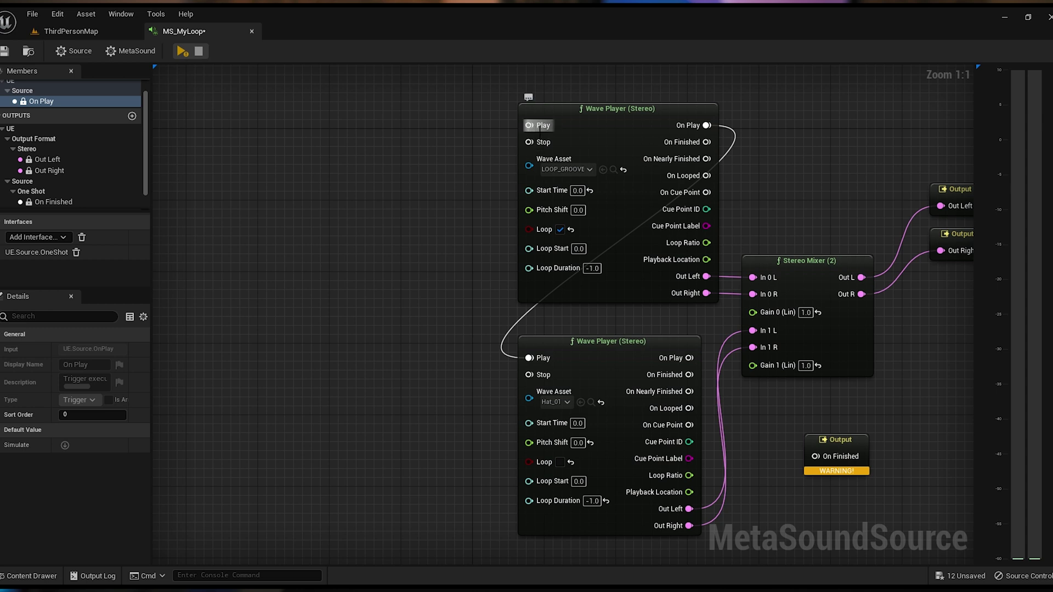
Add a Trigger Repeat node whose RepeatOut feeds the first wave player's Play pin.
{"action": "left_click_drag", "start_coordinate": [530, 126], "coordinate": [423, 166]}
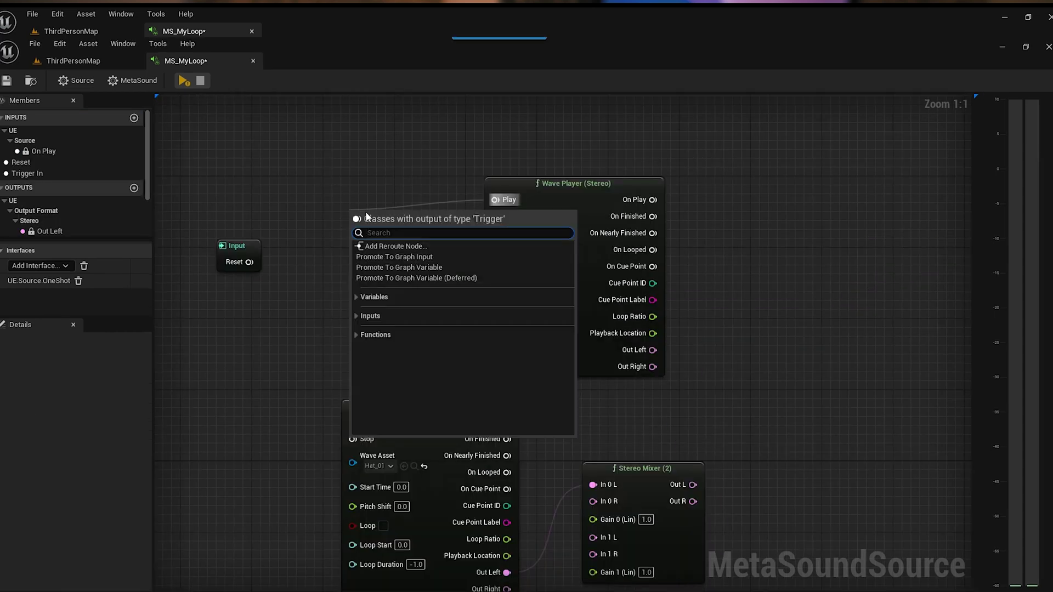
{"action": "type", "text": "trigger v"}
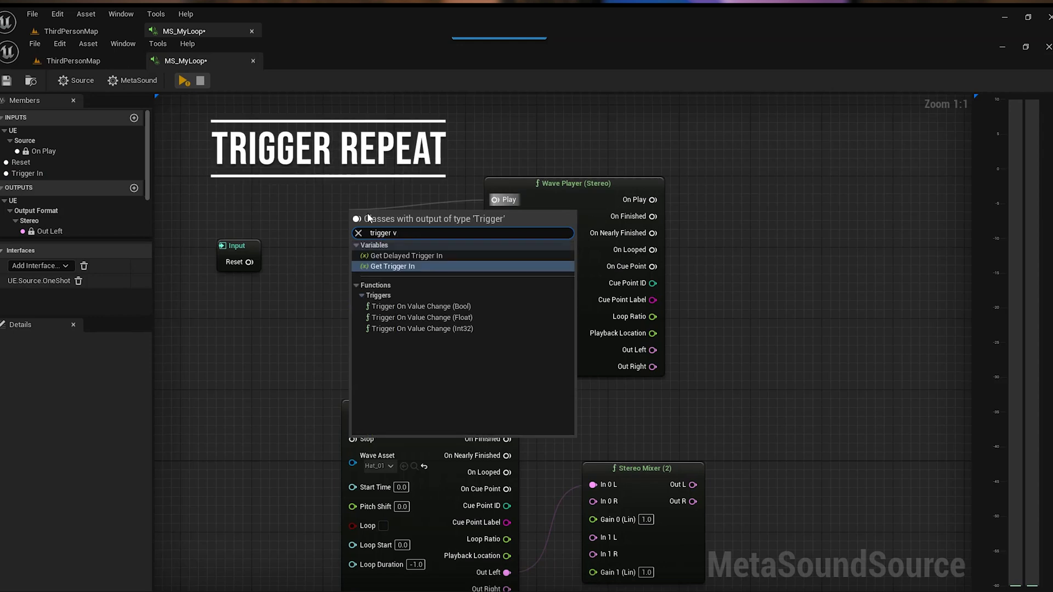
{"action": "key", "text": "BackSpace"}
{"action": "type", "text": "r"}
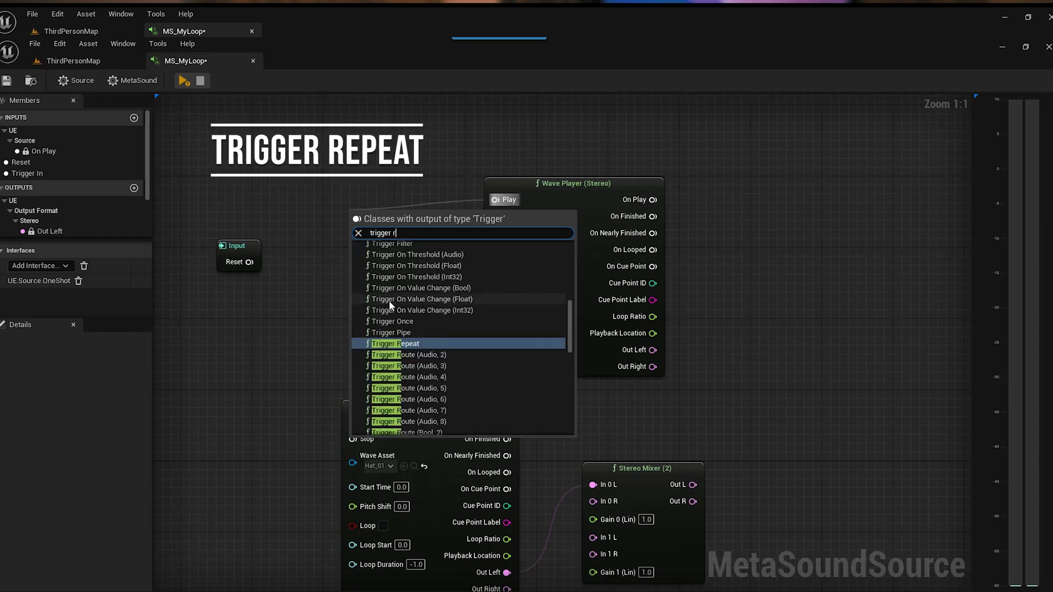
{"action": "left_click", "coordinate": [393, 343]}
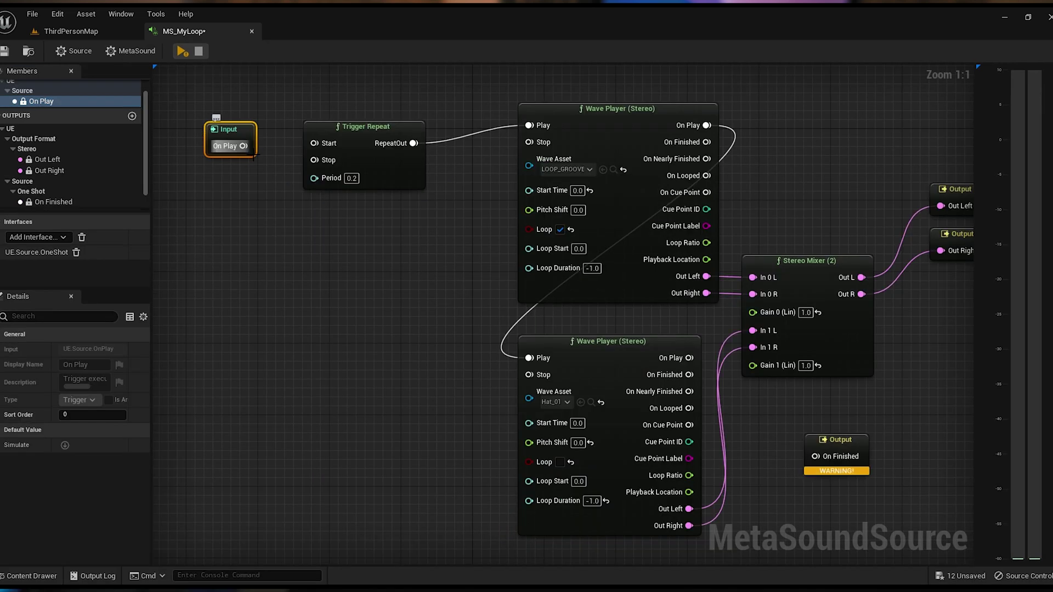
Connect the On Play input to Trigger Repeat's Start pin and set its Period to 0.5.
{"action": "left_click_drag", "start_coordinate": [243, 146], "coordinate": [342, 138]}
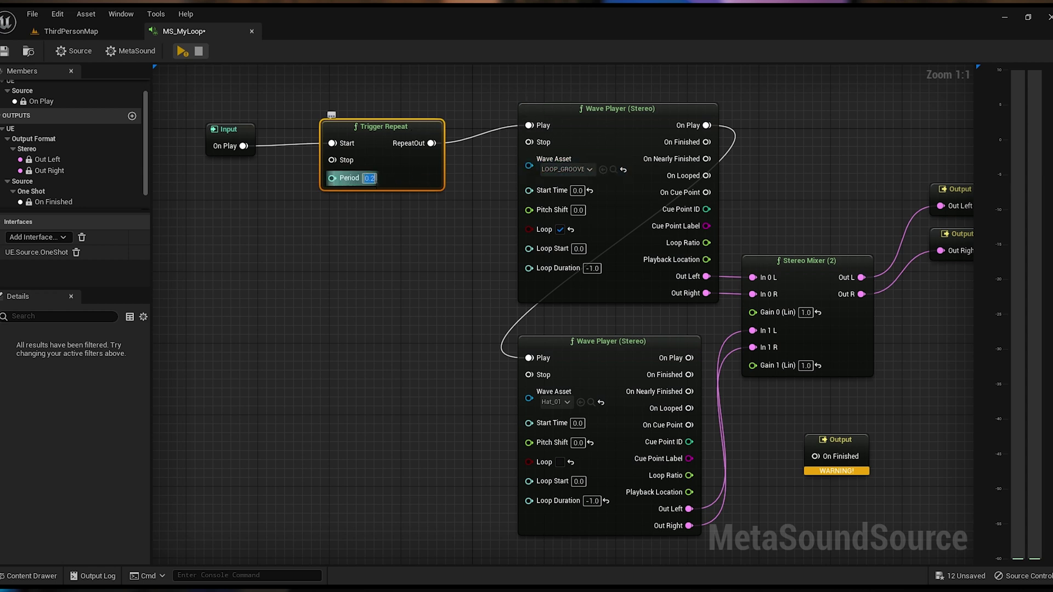
{"action": "key", "text": "BackSpace"}
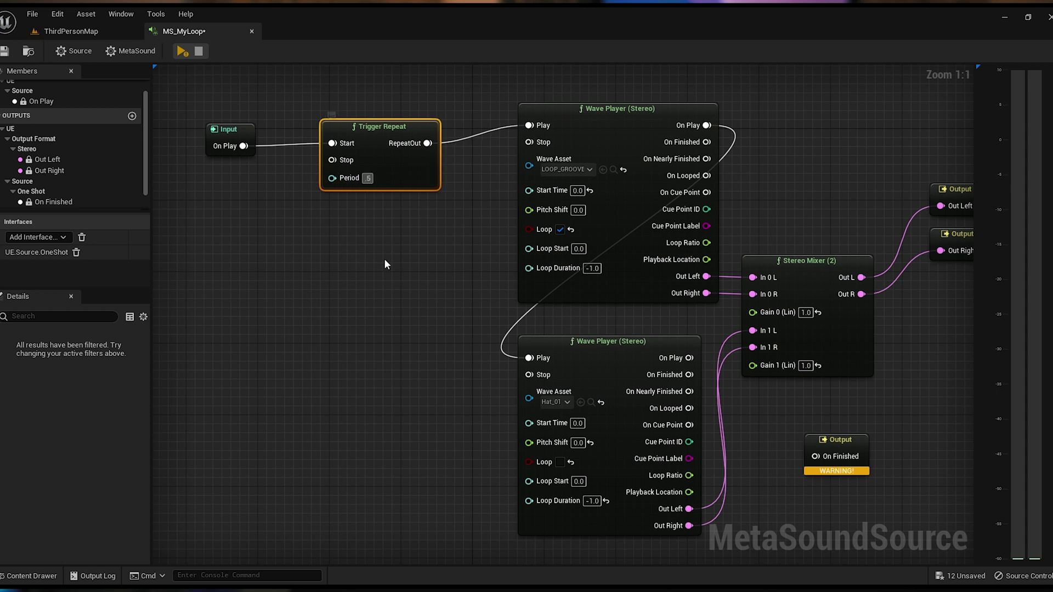
{"action": "left_click", "coordinate": [364, 237]}
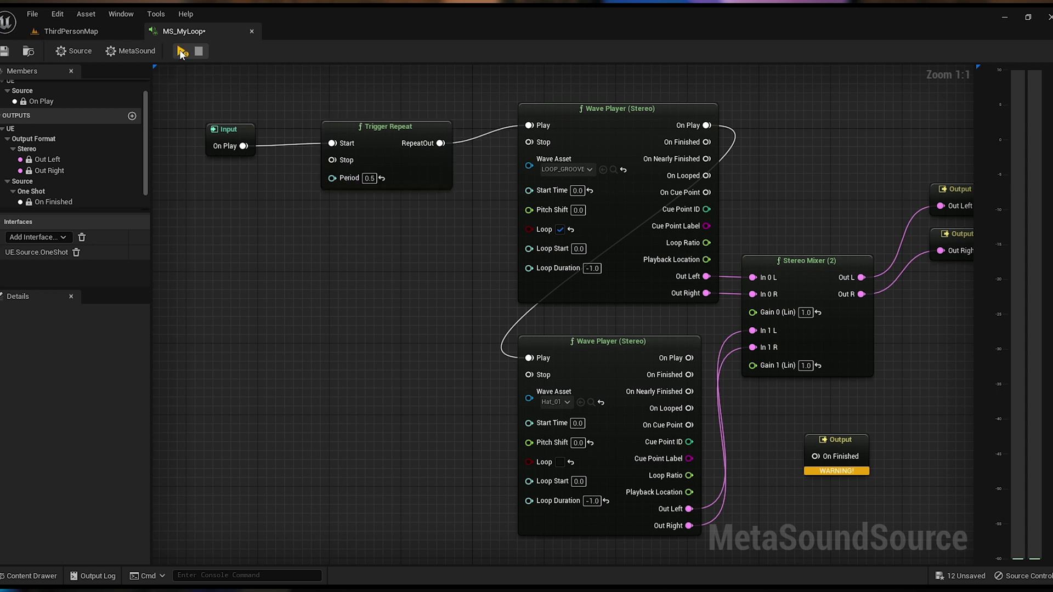
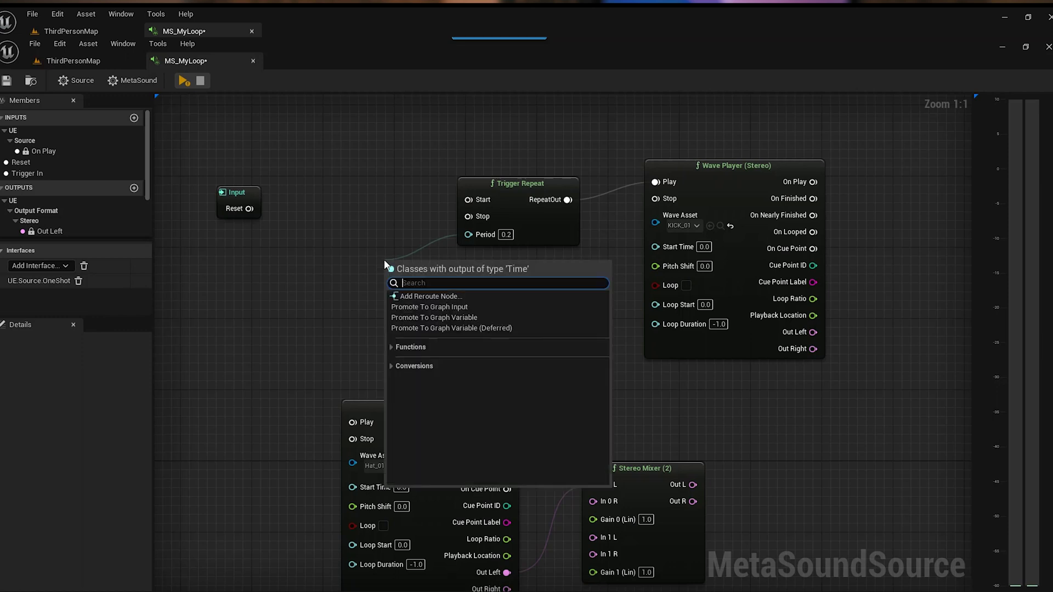
Add a BPM To Seconds node feeding Trigger Repeat's Period and set its BPM to 120.
{"action": "type", "text": "bpm"}
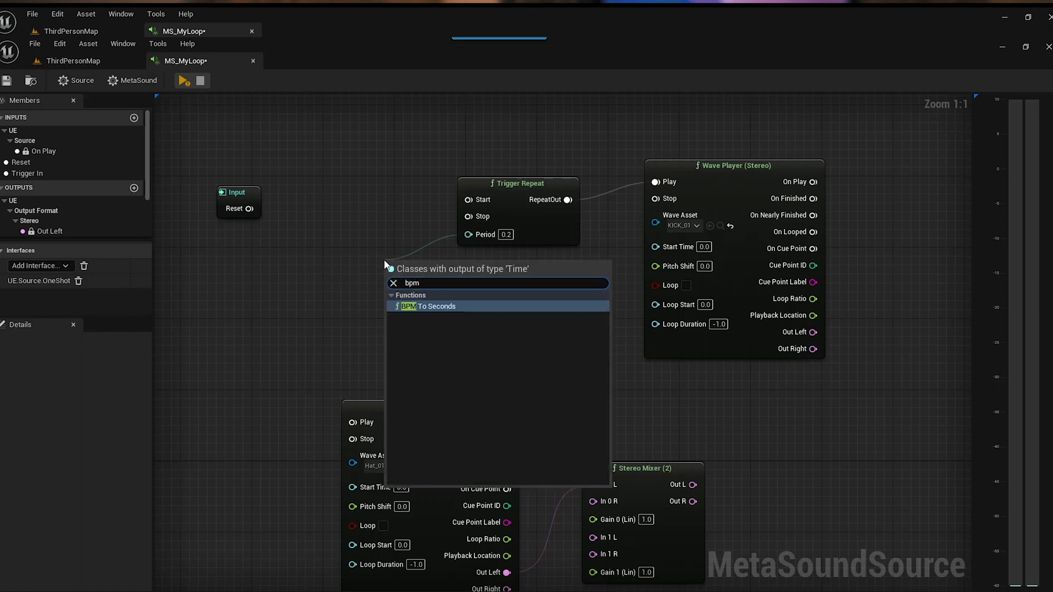
{"action": "left_click", "coordinate": [435, 307]}
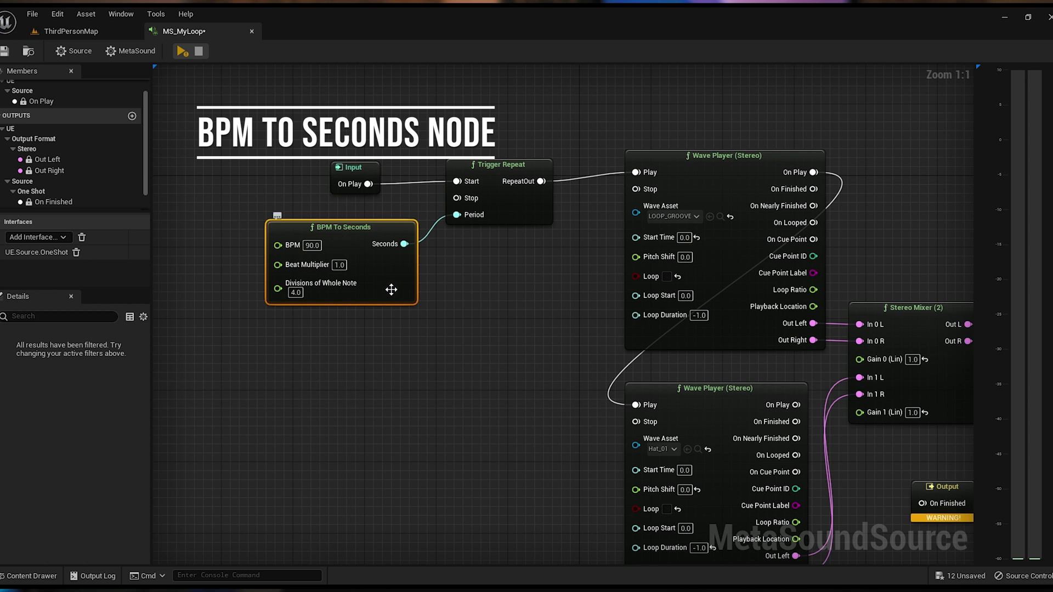
{"action": "left_click", "coordinate": [312, 245]}
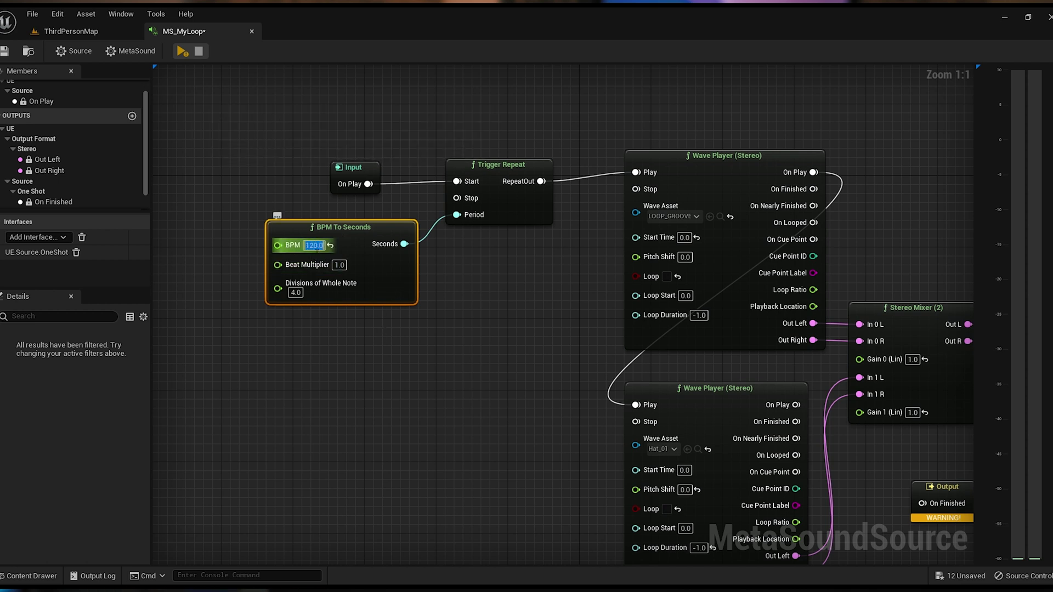
{"action": "key", "text": "Return"}
{"action": "left_click", "coordinate": [304, 360]}
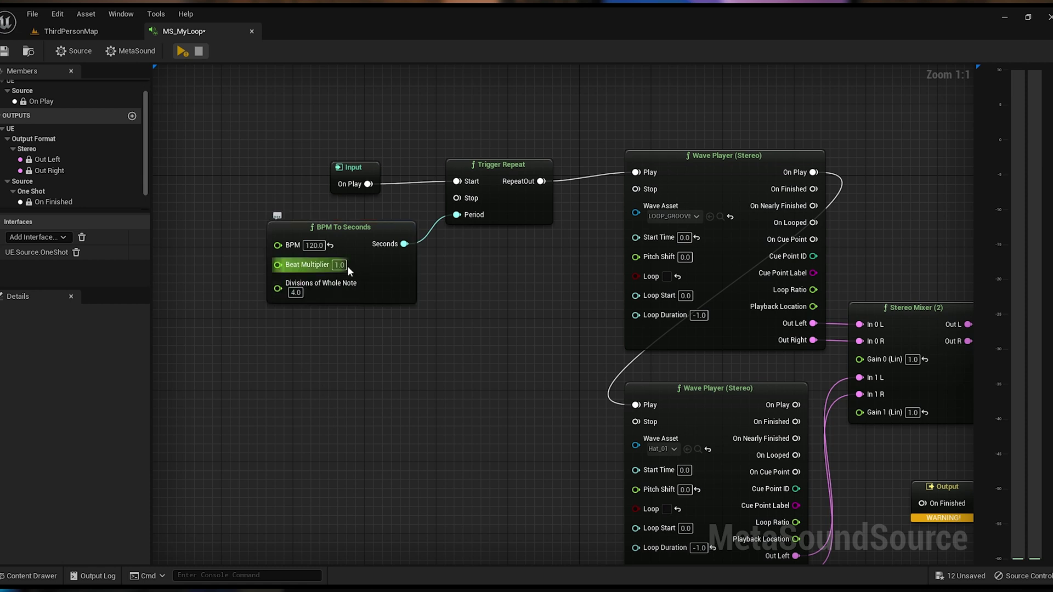
Set the BPM To Seconds Beat Multiplier to 4 and preview the MetaSound.
{"action": "type", "text": "4"}
{"action": "key", "text": "Return"}
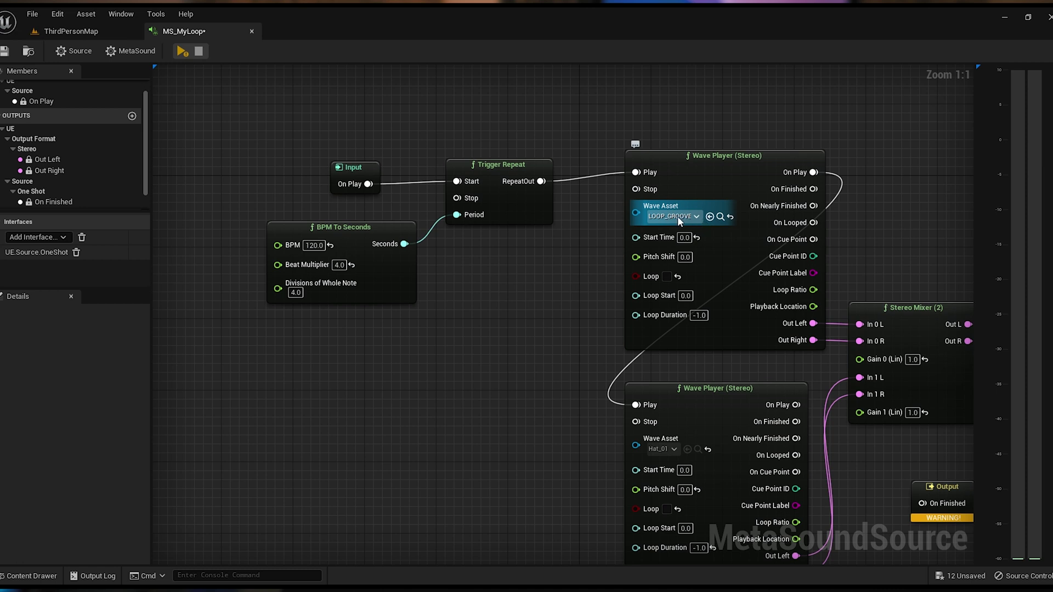
{"action": "left_click", "coordinate": [179, 52]}
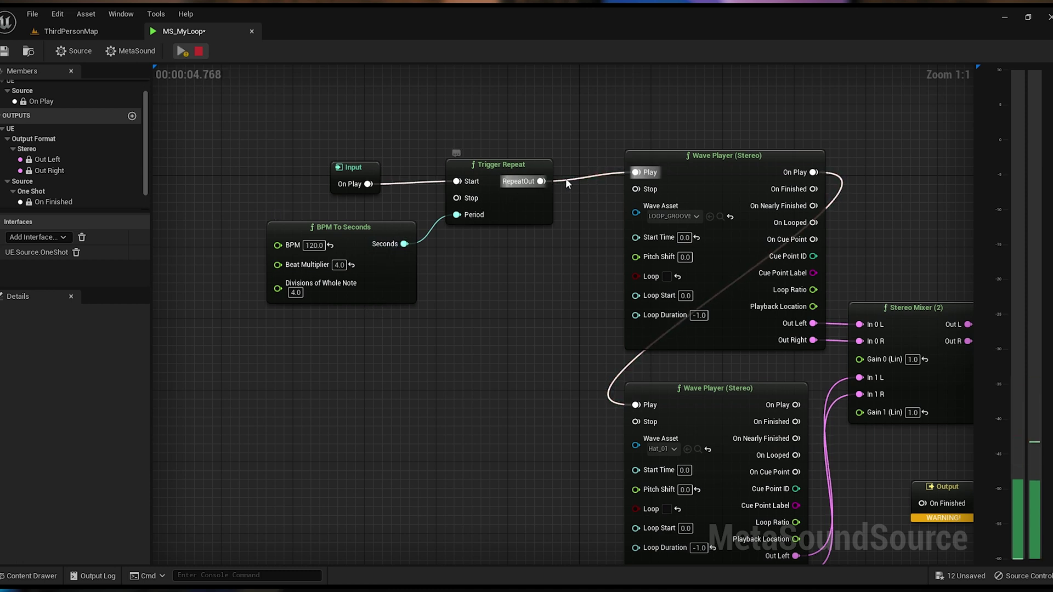
Set the Beat Multiplier to 8 and restart the MetaSound preview.
{"action": "left_click", "coordinate": [198, 50]}
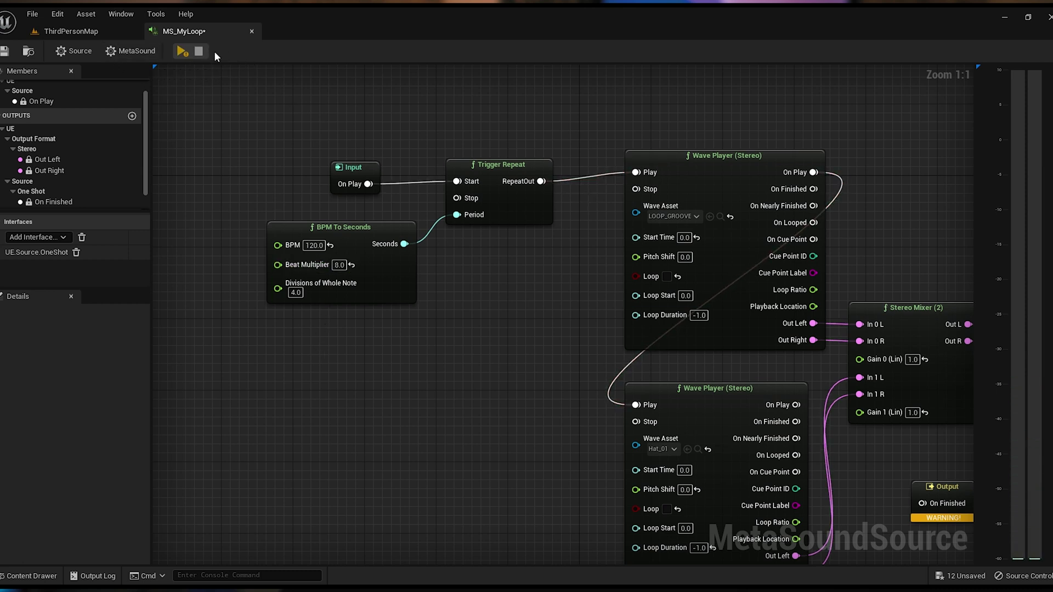
{"action": "left_click", "coordinate": [182, 50]}
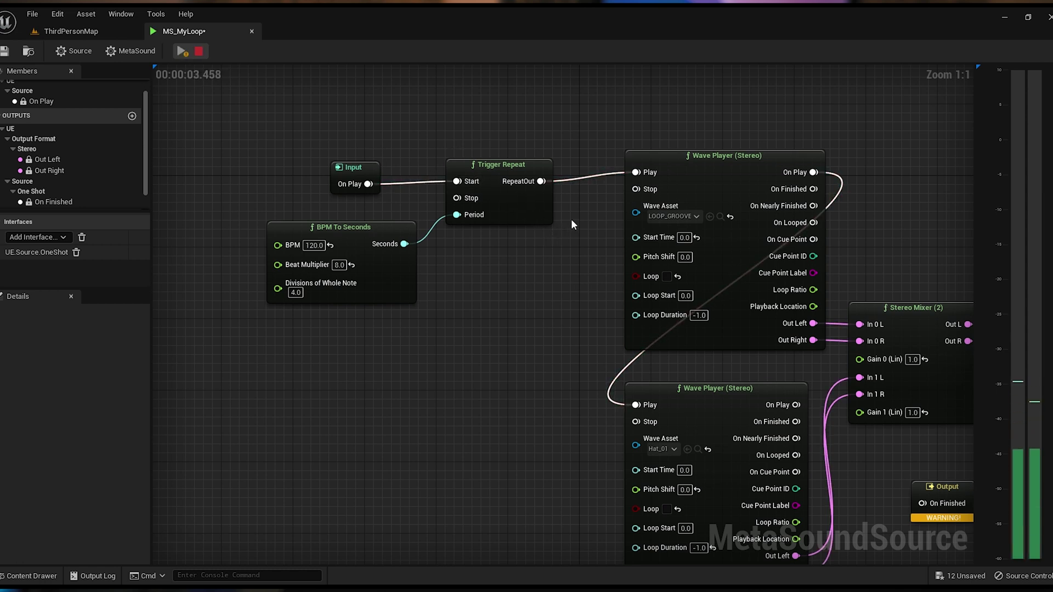
Set the BPM To Seconds BPM to 80 and preview the MetaSound.
{"action": "left_click", "coordinate": [199, 51]}
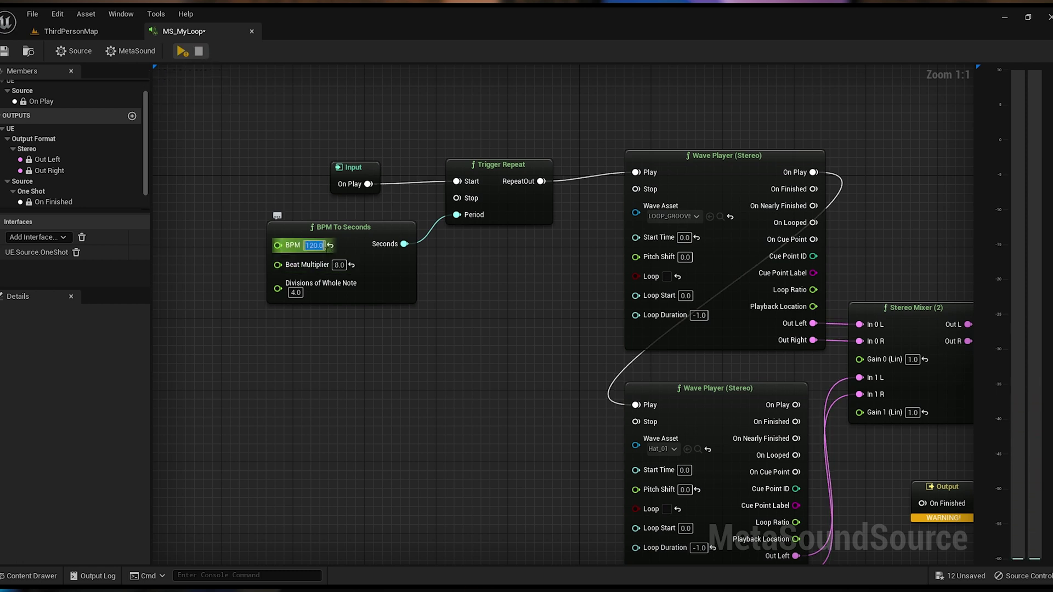
{"action": "type", "text": "80"}
{"action": "key", "text": "Return"}
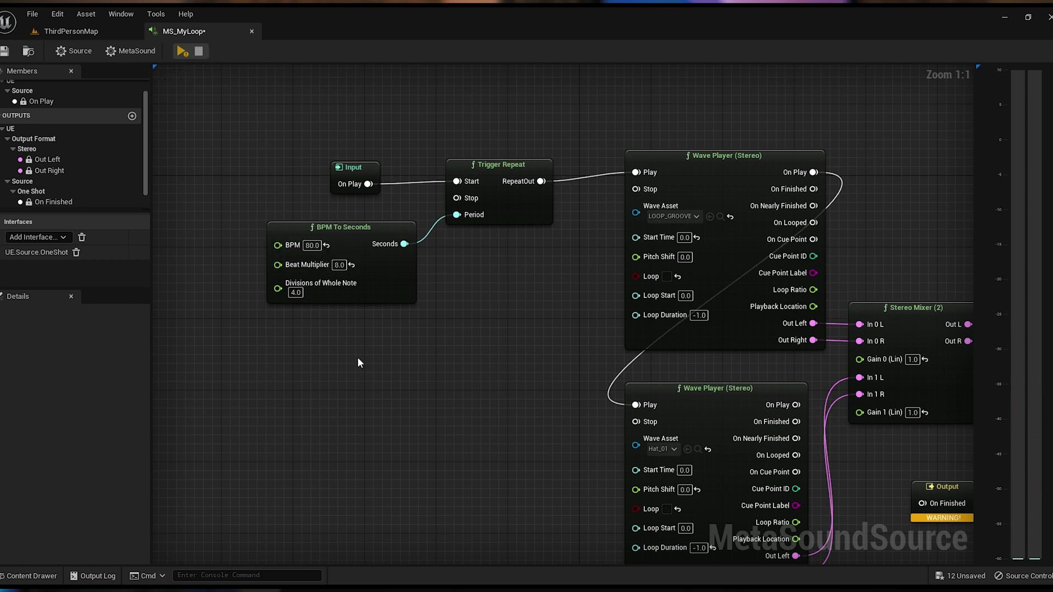
{"action": "left_click", "coordinate": [181, 51]}
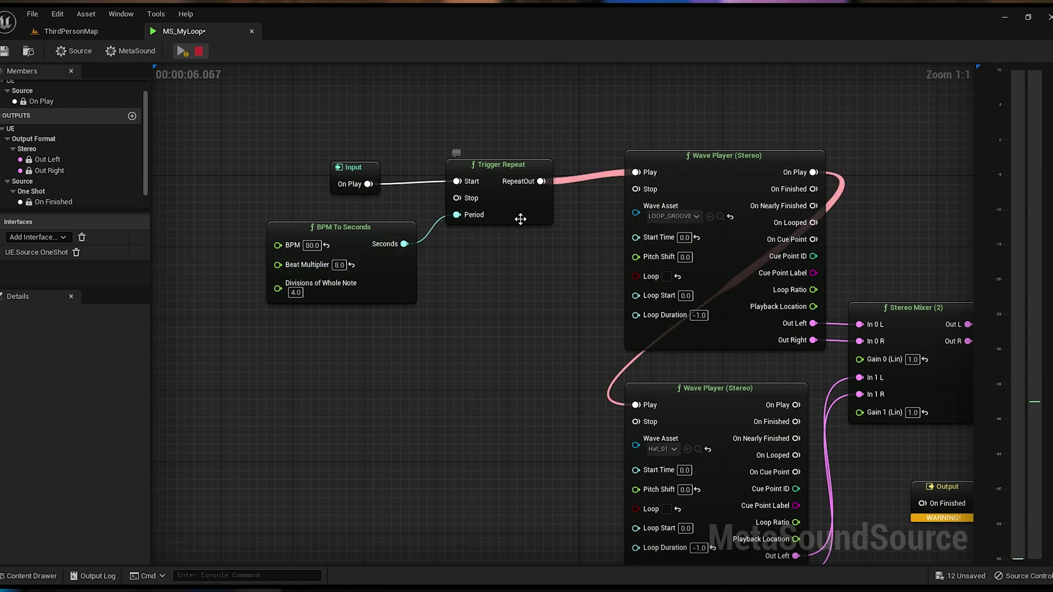
Stop the preview and set the BPM To Seconds BPM back to 120.
{"action": "left_click", "coordinate": [202, 48]}
{"action": "type", "text": "120"}
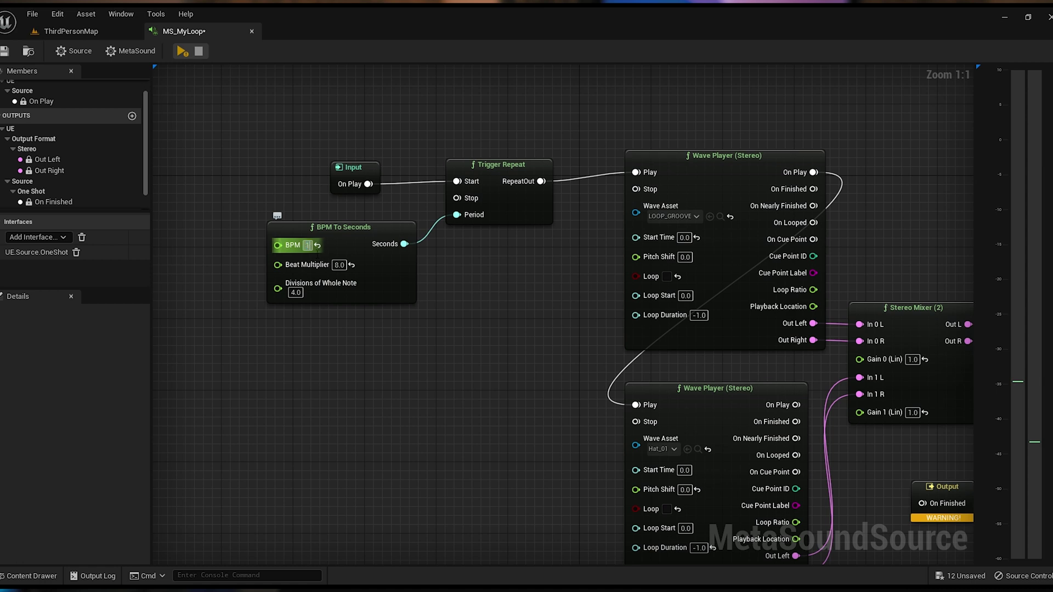
{"action": "key", "text": "Return"}
Disconnect the lower Wave Player's Play pin from the upper player and connect Trigger Repeat's RepeatOut to it.
{"action": "right_click_drag", "start_coordinate": [519, 375], "coordinate": [426, 329]}
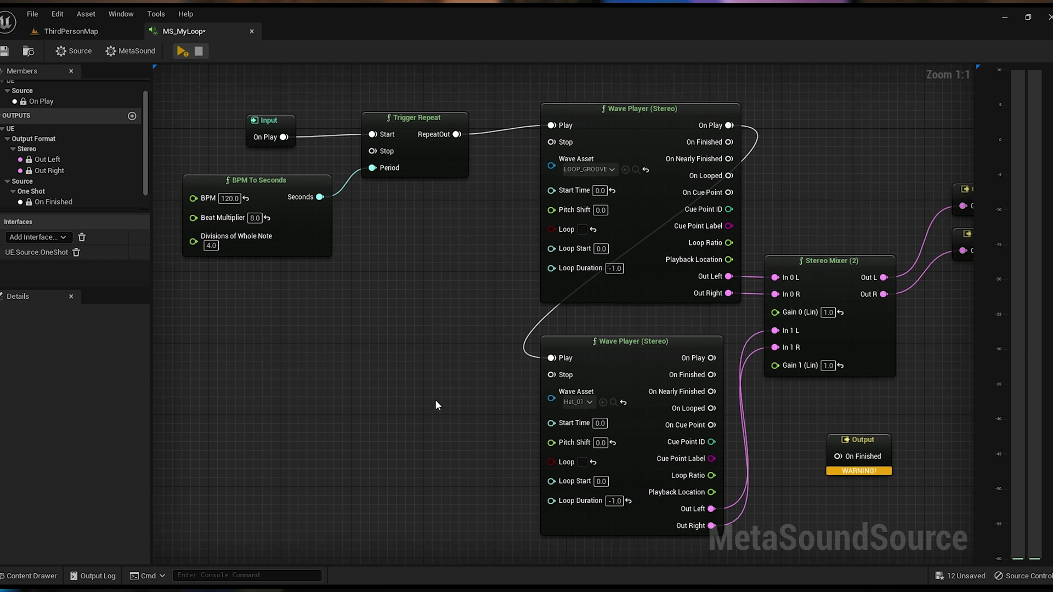
{"action": "left_click", "coordinate": [553, 359], "text": "alt"}
{"action": "left_click_drag", "start_coordinate": [571, 349], "coordinate": [543, 340]}
{"action": "left_click_drag", "start_coordinate": [465, 144], "coordinate": [522, 351]}
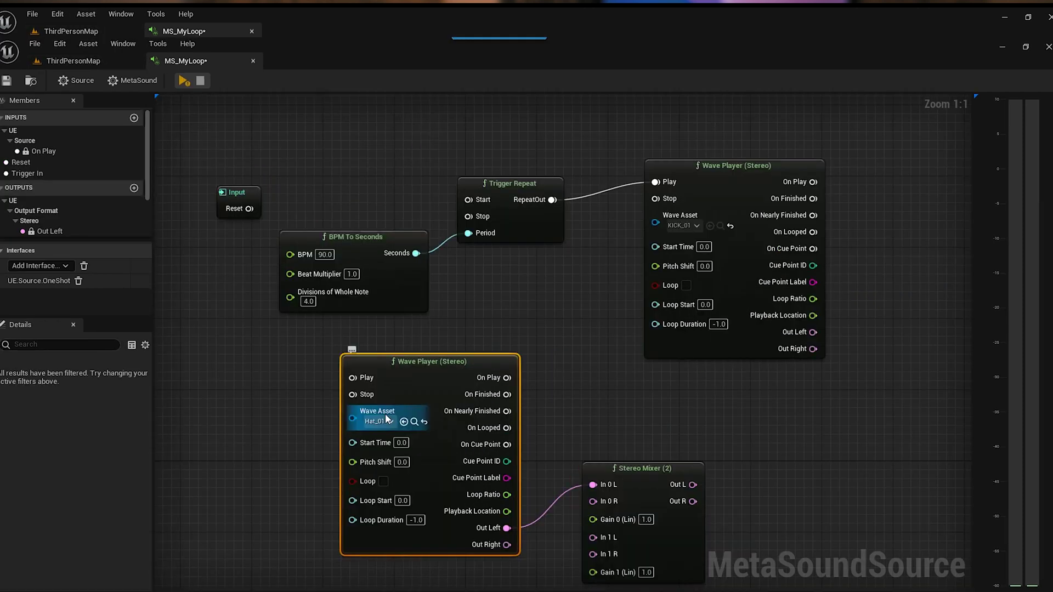
Set the lower Wave Player's Wave Asset to SNARE_01 and preview the MetaSound.
{"action": "left_click", "coordinate": [384, 422]}
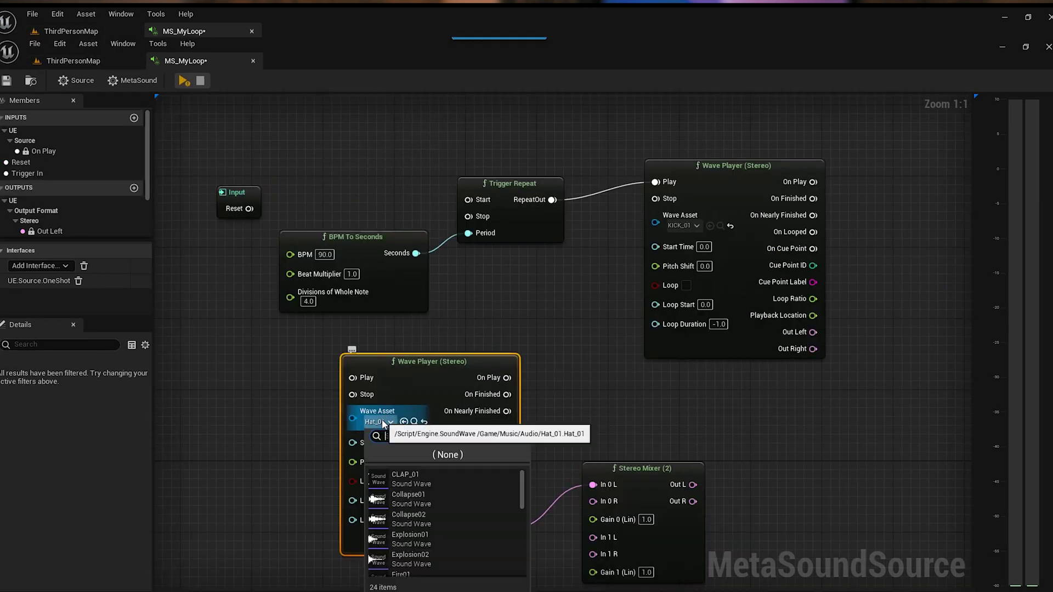
{"action": "type", "text": "snare"}
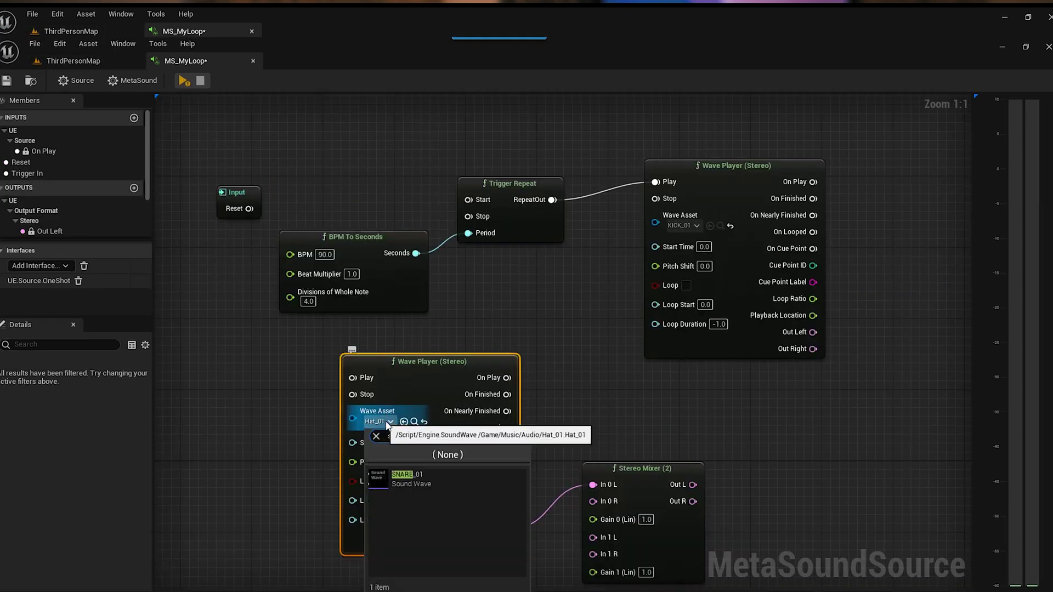
{"action": "left_click", "coordinate": [416, 476]}
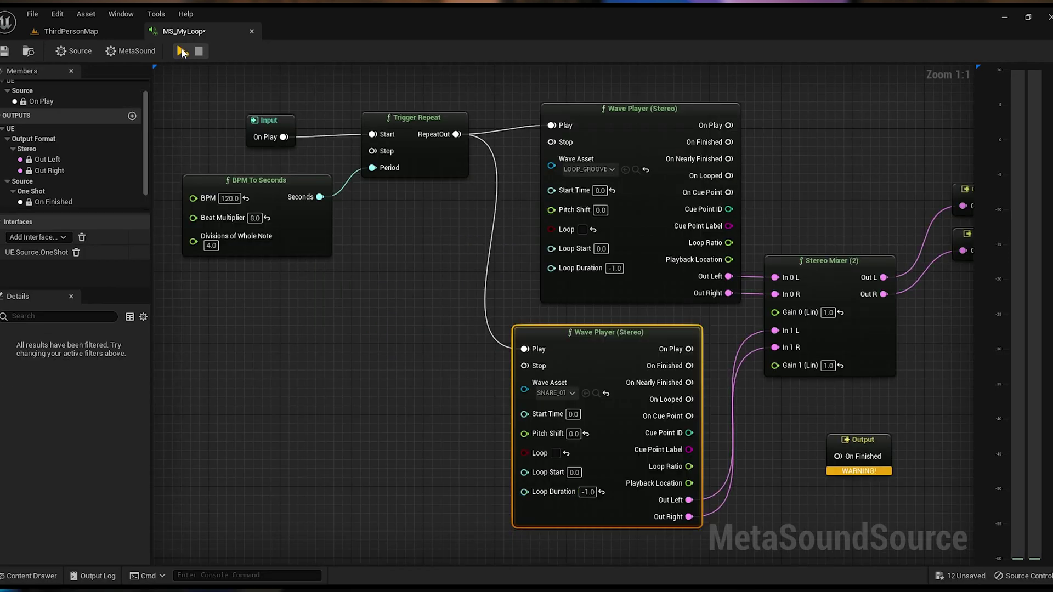
{"action": "left_click", "coordinate": [183, 51]}
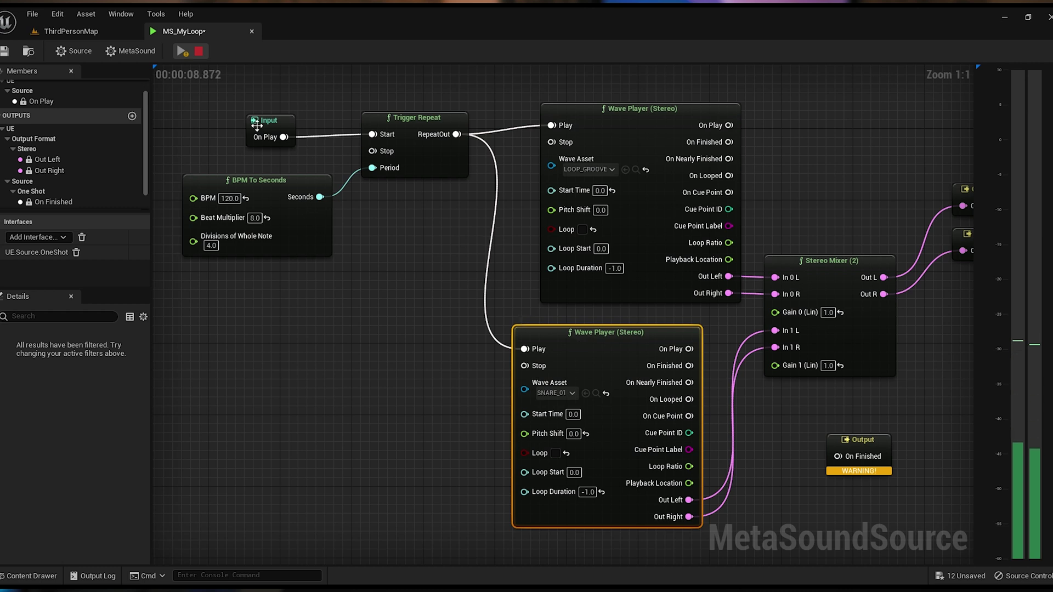
{"action": "left_click", "coordinate": [198, 52]}
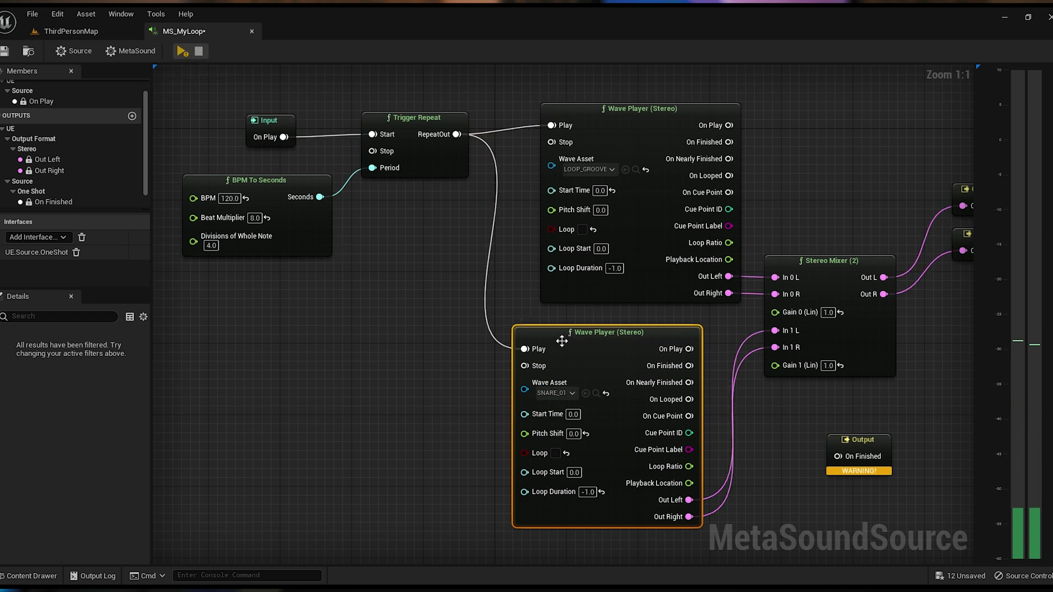
Insert a Trigger Delay node between Trigger Repeat's RepeatOut and the snare Wave Player's Play pin.
{"action": "left_click_drag", "start_coordinate": [568, 336], "coordinate": [590, 331]}
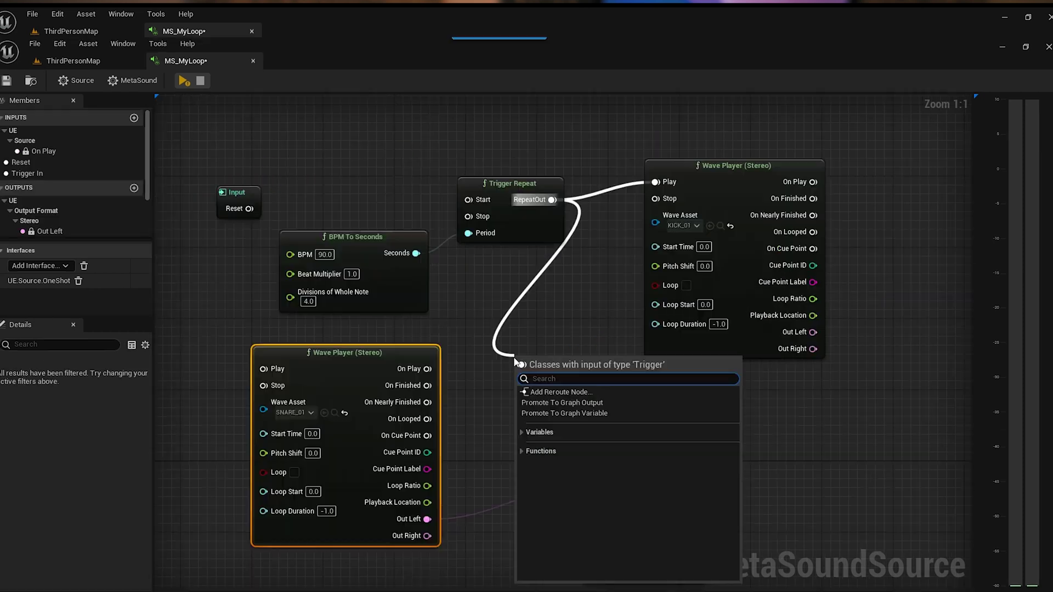
{"action": "type", "text": "trigger d"}
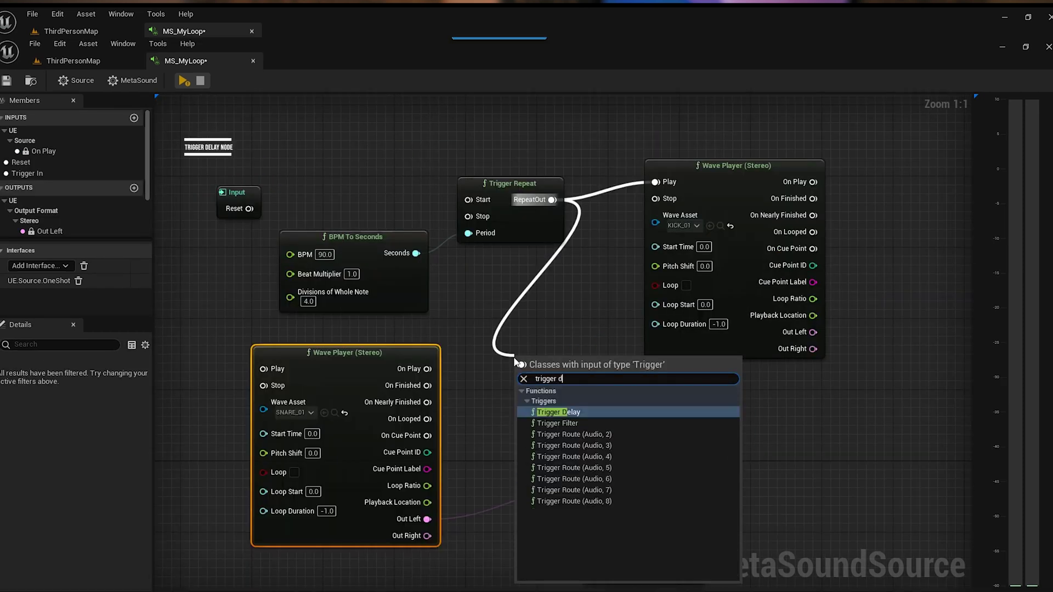
{"action": "left_click", "coordinate": [556, 411]}
{"action": "left_click_drag", "start_coordinate": [574, 372], "coordinate": [543, 336]}
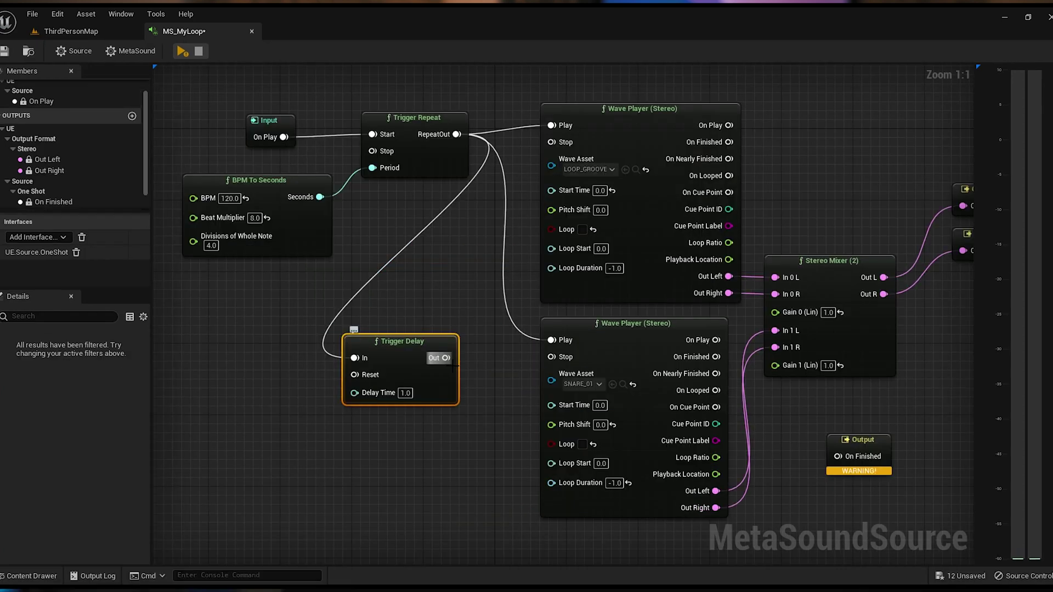
{"action": "left_click_drag", "start_coordinate": [429, 336], "coordinate": [440, 321]}
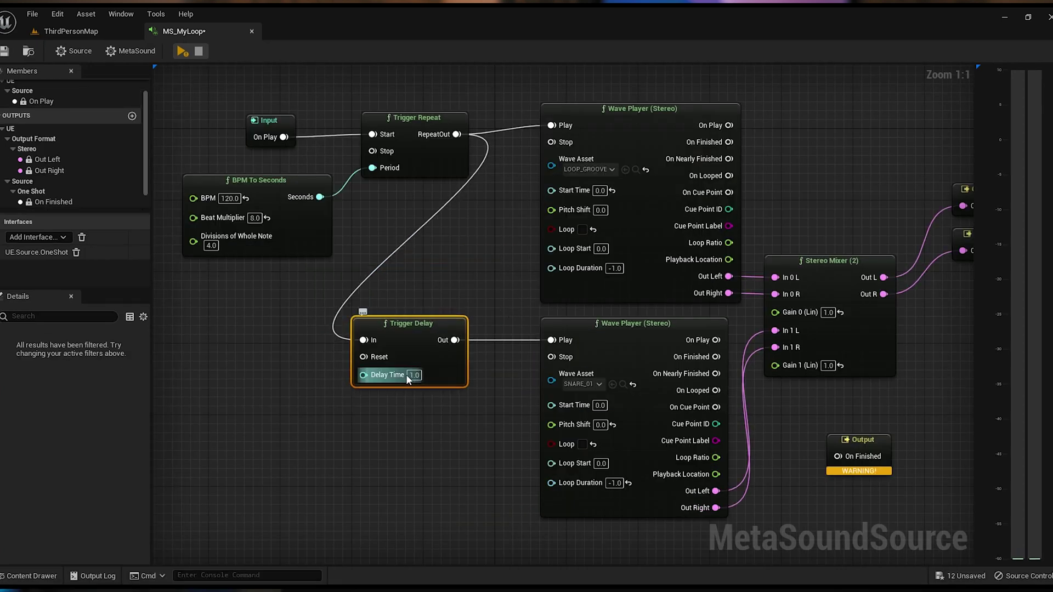
Duplicate the BPM To Seconds node beside Trigger Delay and connect the copy's Seconds output to Delay Time.
{"action": "left_click", "coordinate": [267, 186]}
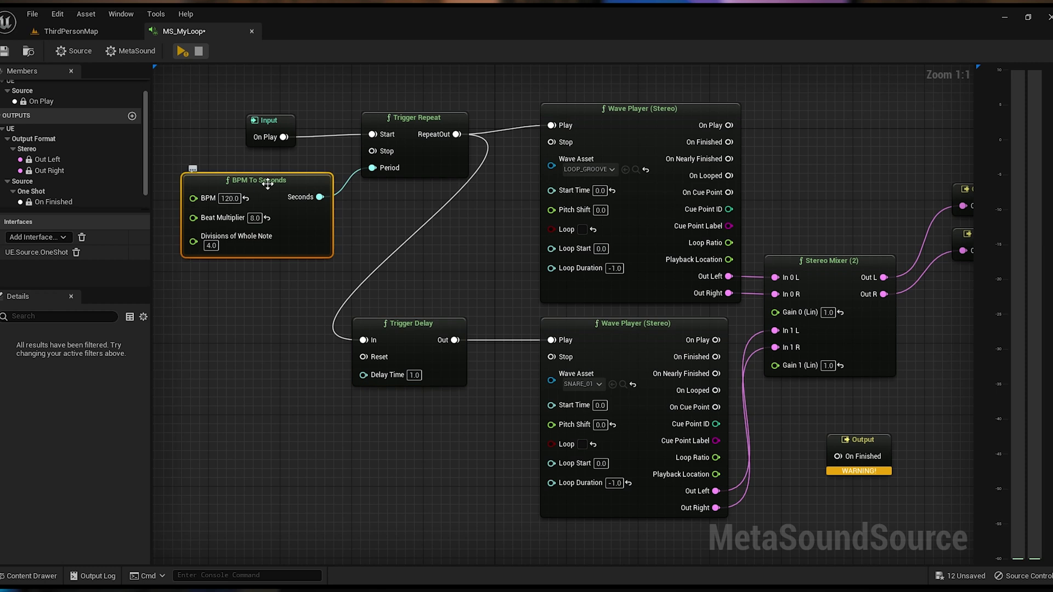
{"action": "key", "text": "ctrl+space"}
{"action": "left_click", "coordinate": [258, 275]}
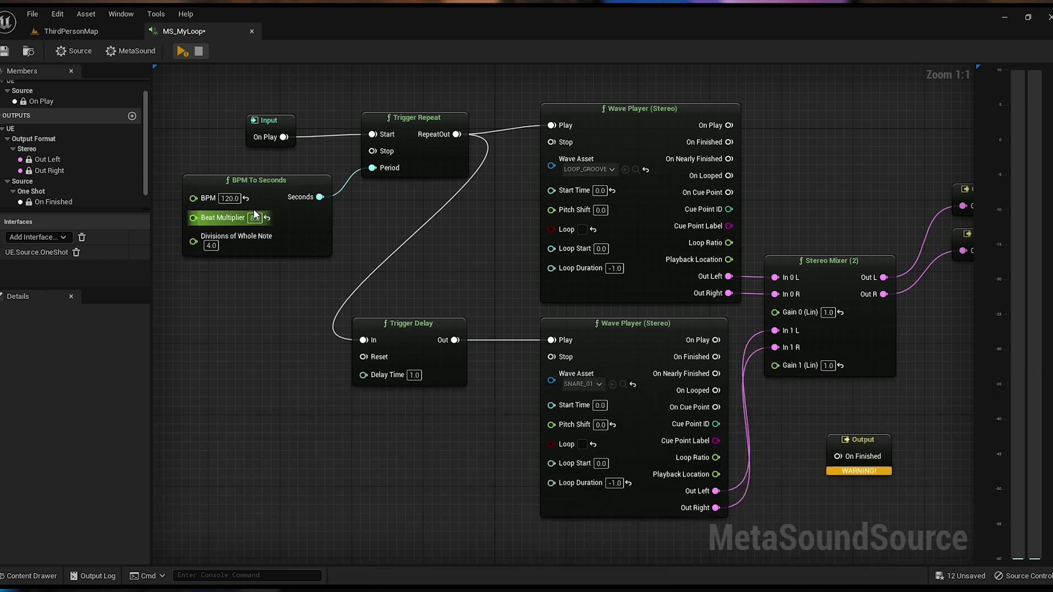
{"action": "left_click", "coordinate": [304, 241]}
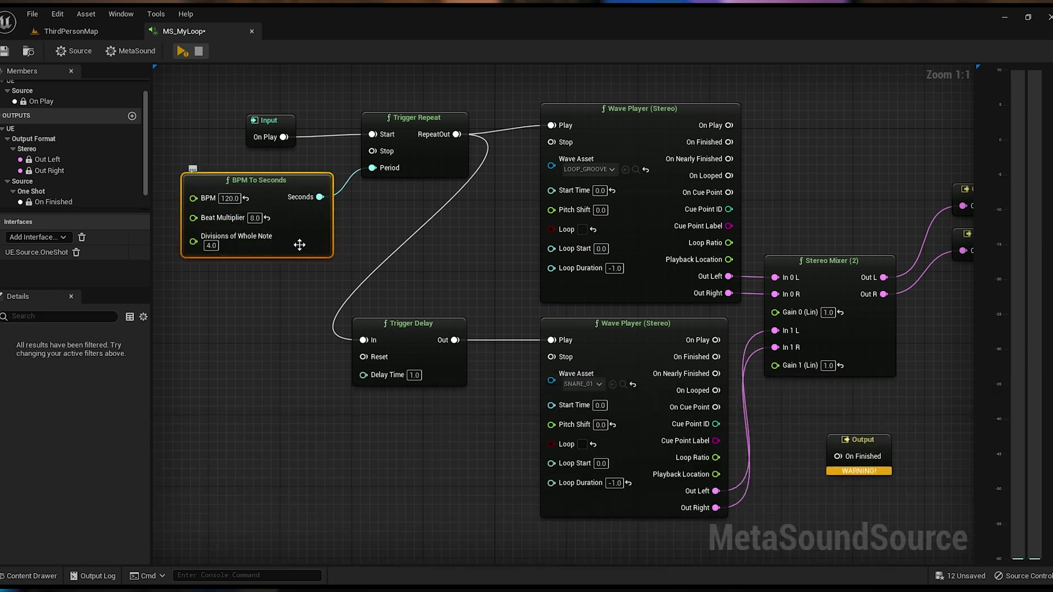
{"action": "key", "text": "ctrl+d"}
{"action": "left_click_drag", "start_coordinate": [357, 241], "coordinate": [222, 385]}
{"action": "left_click_drag", "start_coordinate": [312, 395], "coordinate": [362, 374]}
{"action": "left_click_drag", "start_coordinate": [404, 325], "coordinate": [411, 326]}
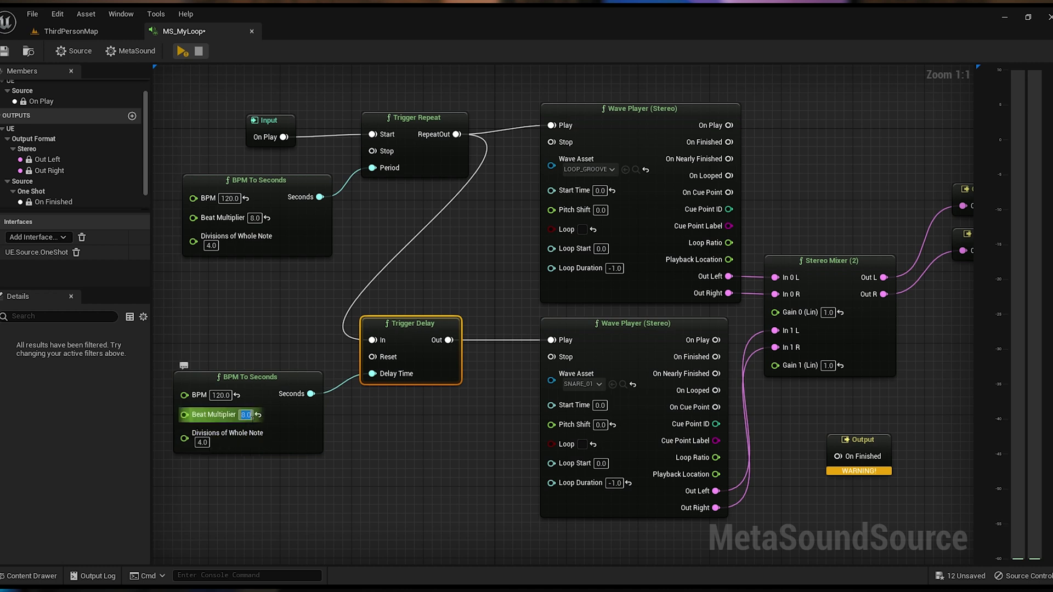
Set the duplicated BPM To Seconds node's Beat Multiplier to 2 and preview the MetaSound.
{"action": "key", "text": "Return"}
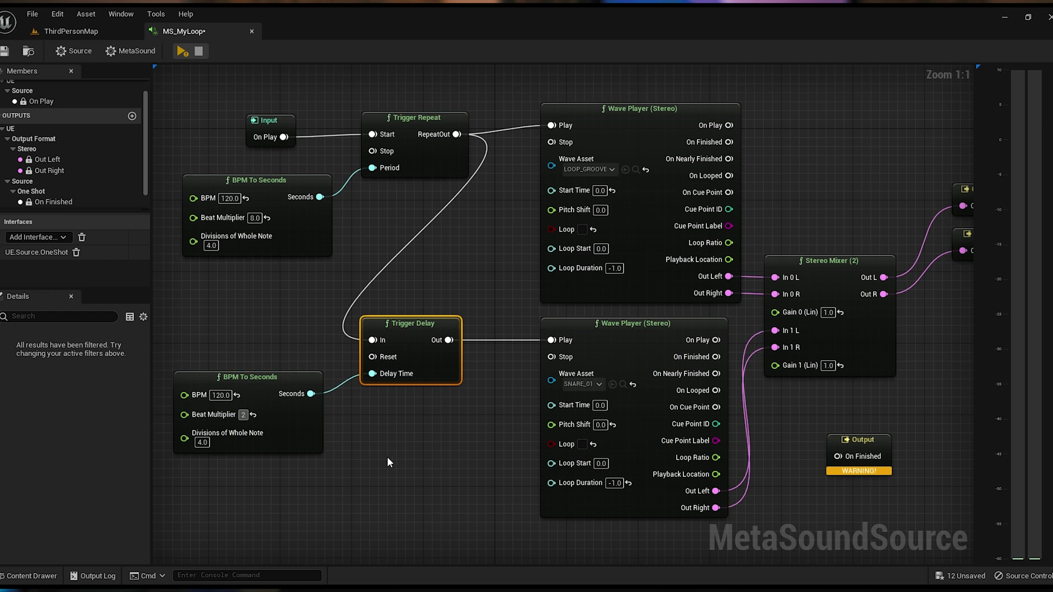
{"action": "left_click", "coordinate": [388, 458]}
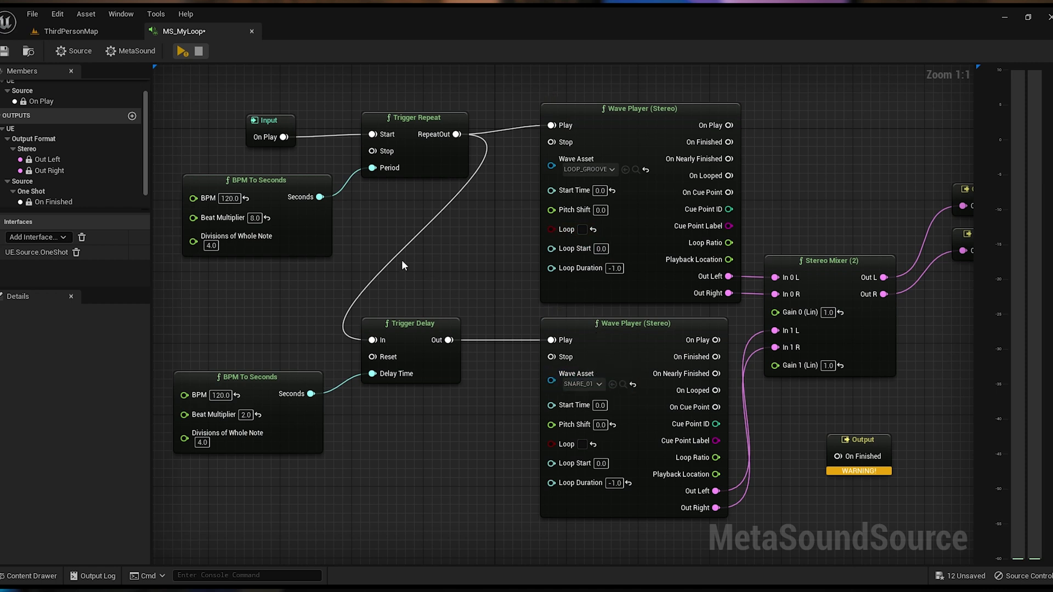
{"action": "left_click", "coordinate": [181, 53]}
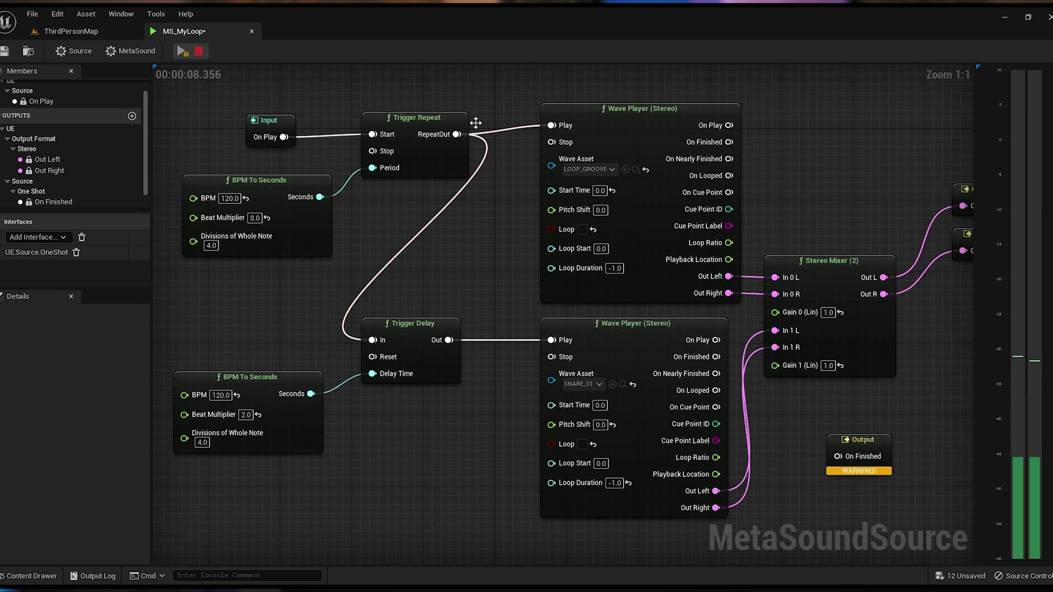
Set the upper Wave Player's Wave Asset to KICK_01 and preview the delayed snare against it.
{"action": "left_click", "coordinate": [199, 50]}
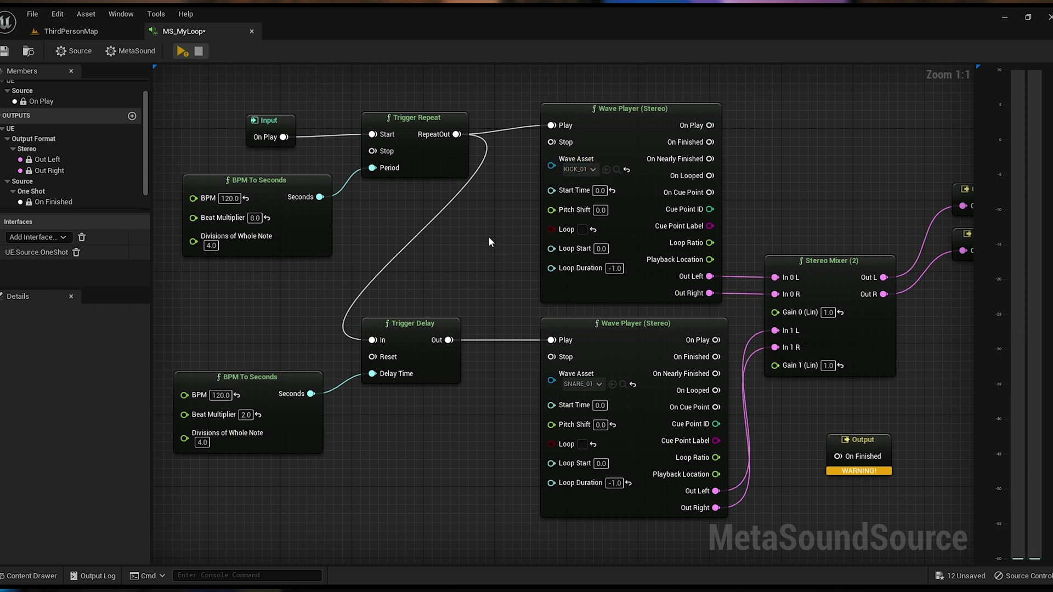
{"action": "left_click", "coordinate": [182, 51]}
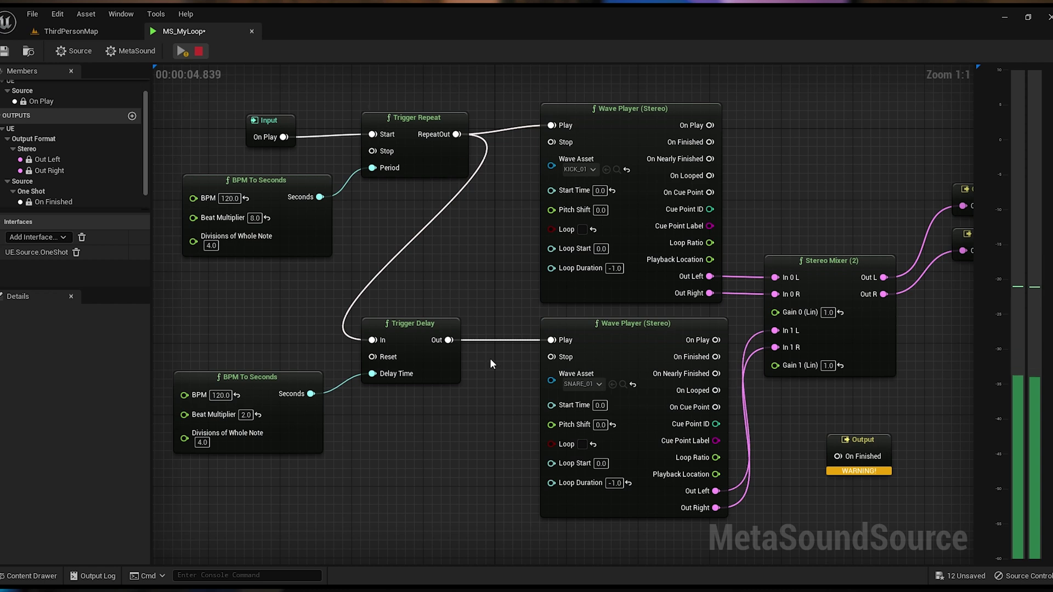
{"action": "left_click", "coordinate": [200, 50]}
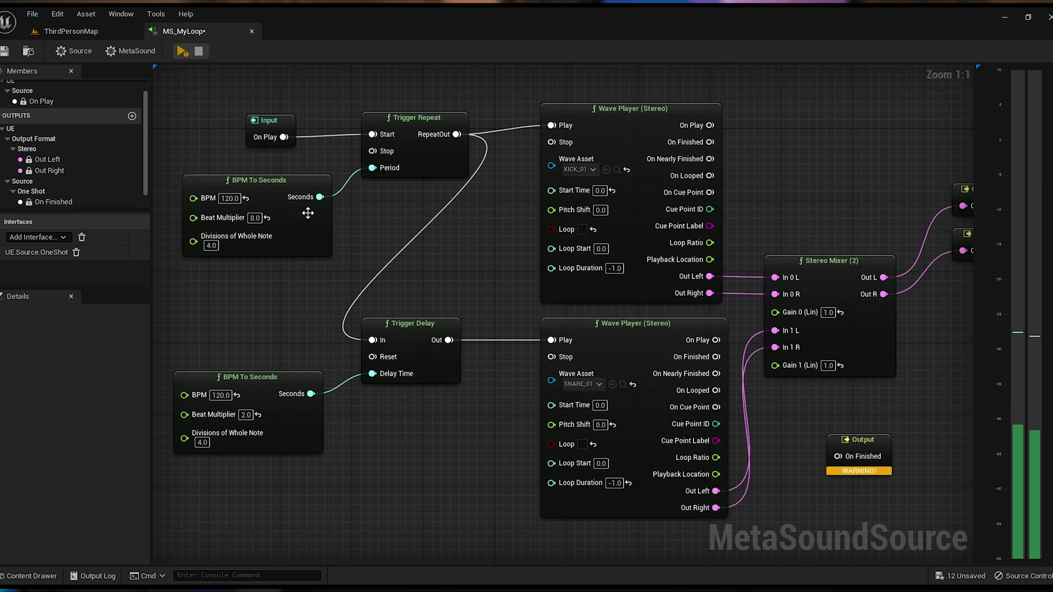
Set the Beat Multiplier of the BPM To Seconds node feeding Trigger Repeat to 4 and preview the MetaSound.
{"action": "left_click", "coordinate": [255, 219]}
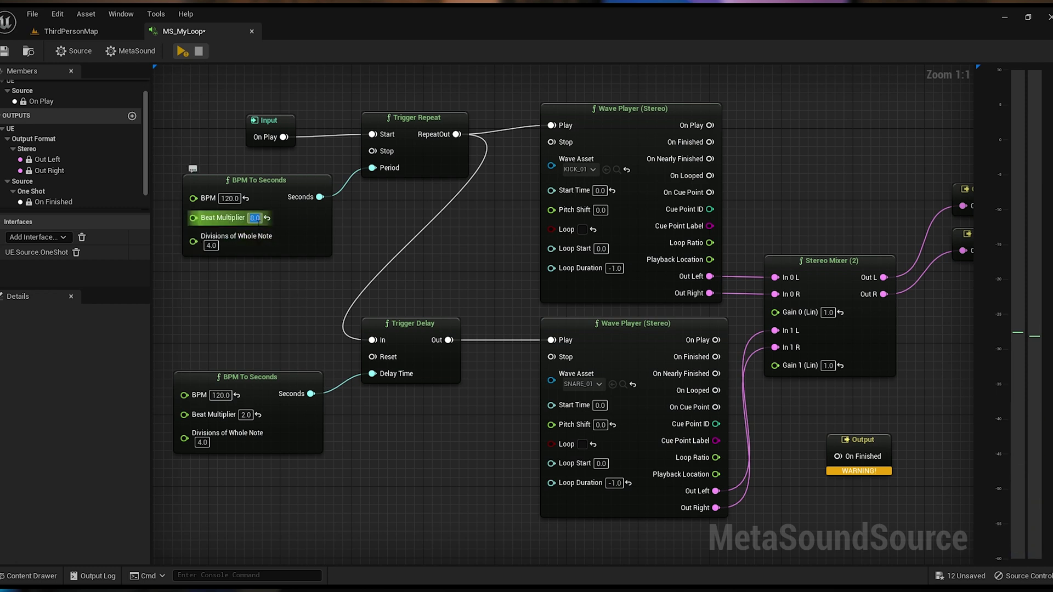
{"action": "type", "text": "4"}
{"action": "key", "text": "Return"}
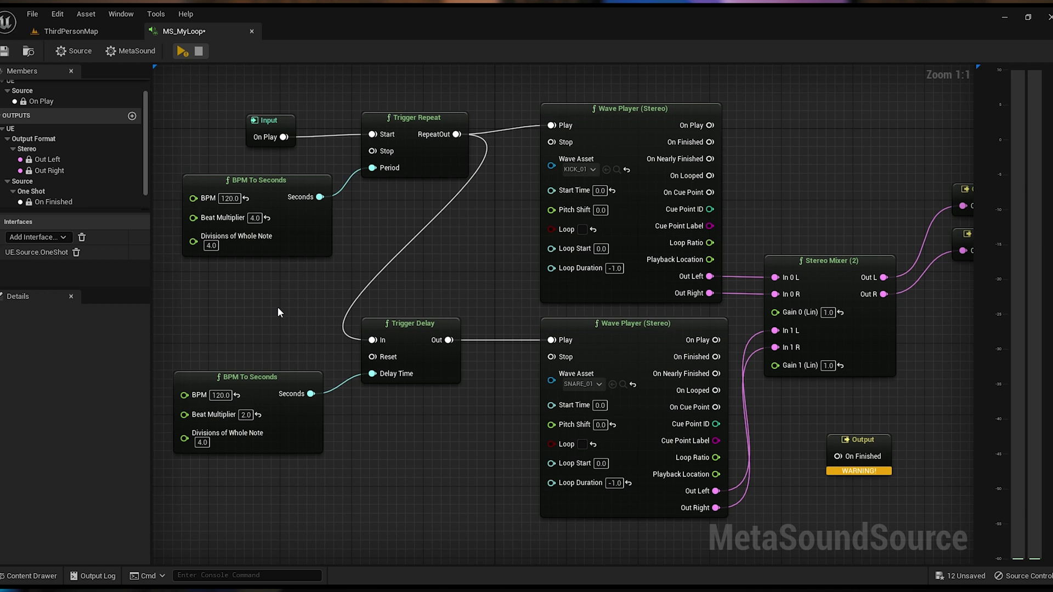
{"action": "left_click", "coordinate": [183, 51]}
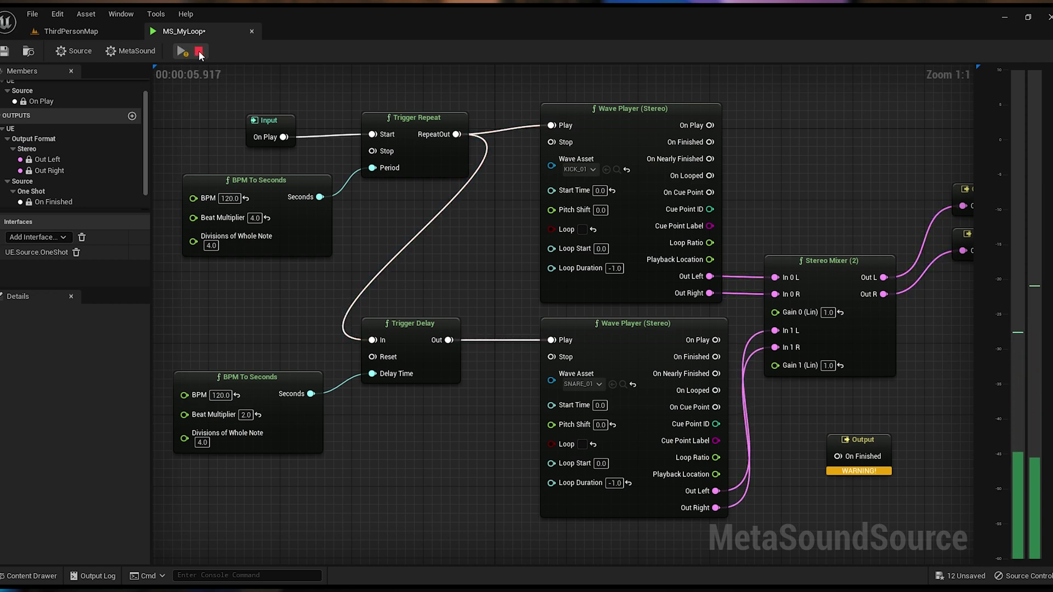
{"action": "left_click", "coordinate": [199, 52]}
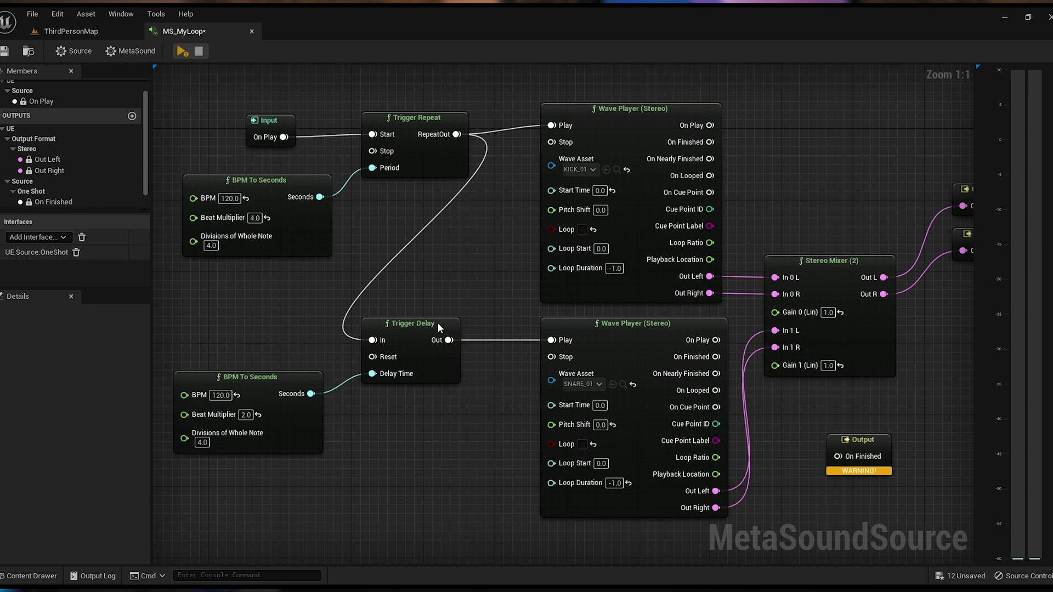
Move the Trigger Delay node slightly upward and preview the kick and snare pattern.
{"action": "left_click_drag", "start_coordinate": [439, 327], "coordinate": [439, 310]}
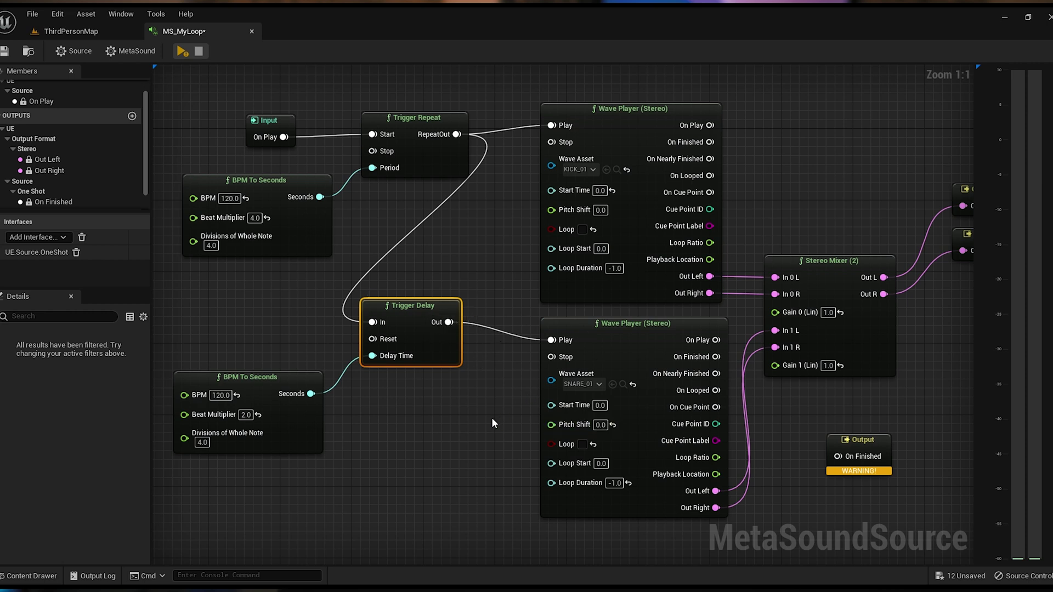
{"action": "right_click_drag", "start_coordinate": [502, 379], "coordinate": [541, 366]}
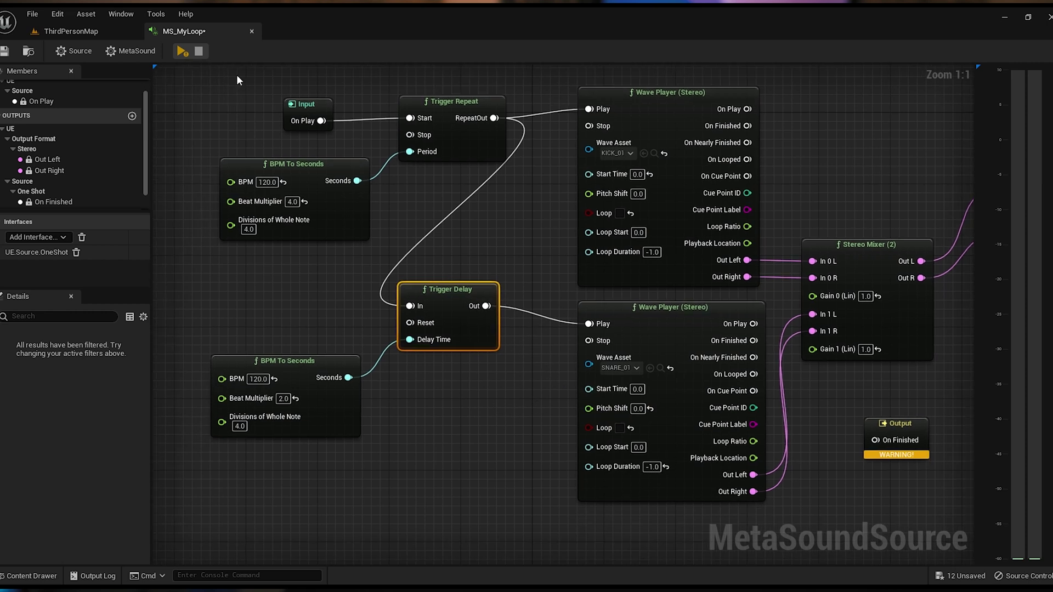
{"action": "left_click", "coordinate": [181, 51]}
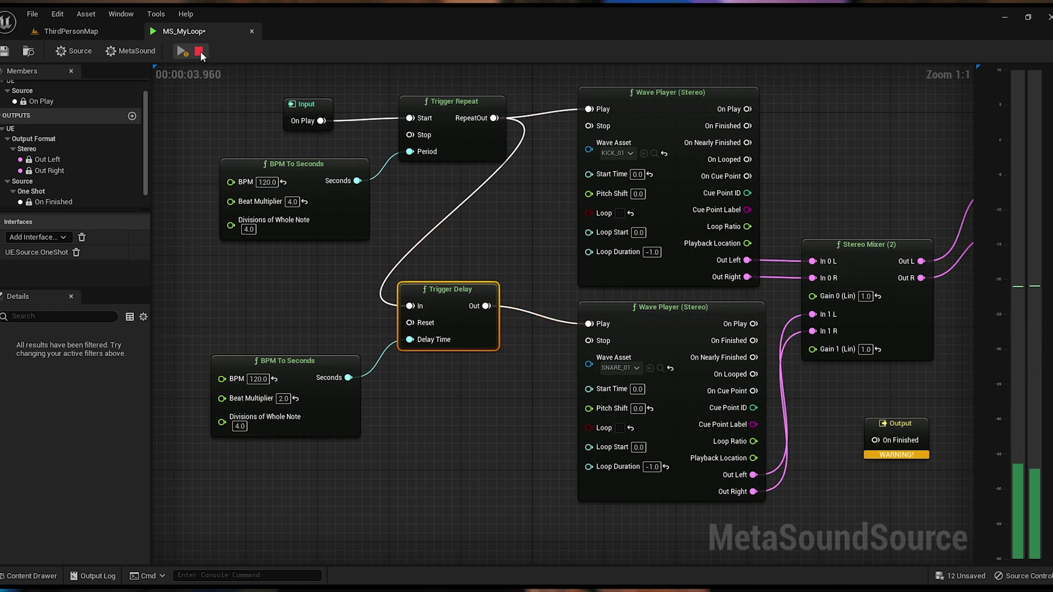
{"action": "left_click", "coordinate": [199, 51]}
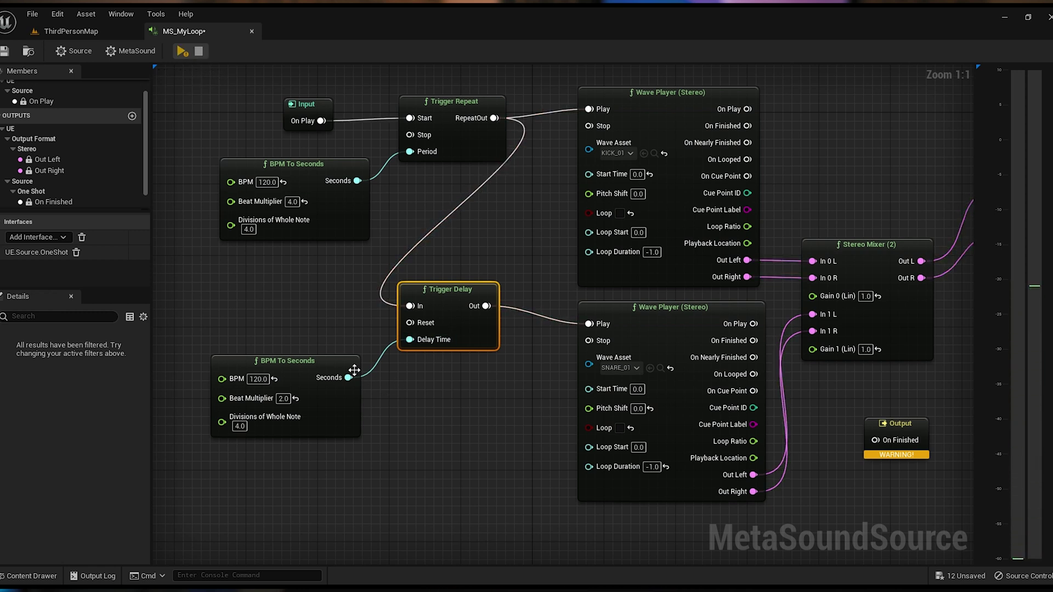
Align the BPM To Seconds node feeding Trigger Delay, set its Beat Multiplier to 1 and preview the MetaSound.
{"action": "left_click_drag", "start_coordinate": [357, 369], "coordinate": [357, 342]}
{"action": "left_click", "coordinate": [290, 375]}
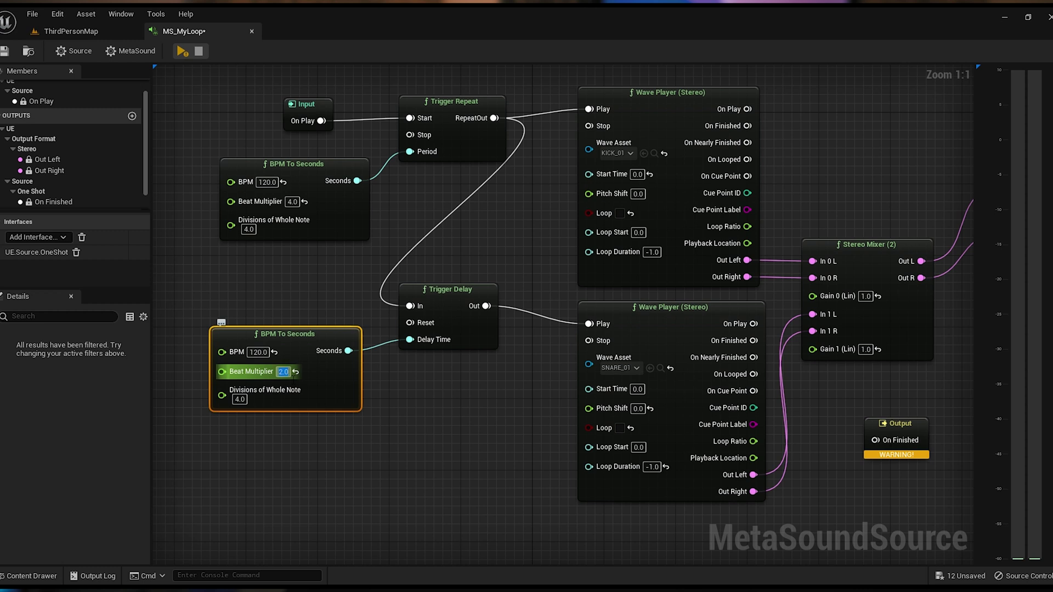
{"action": "left_click", "coordinate": [432, 363]}
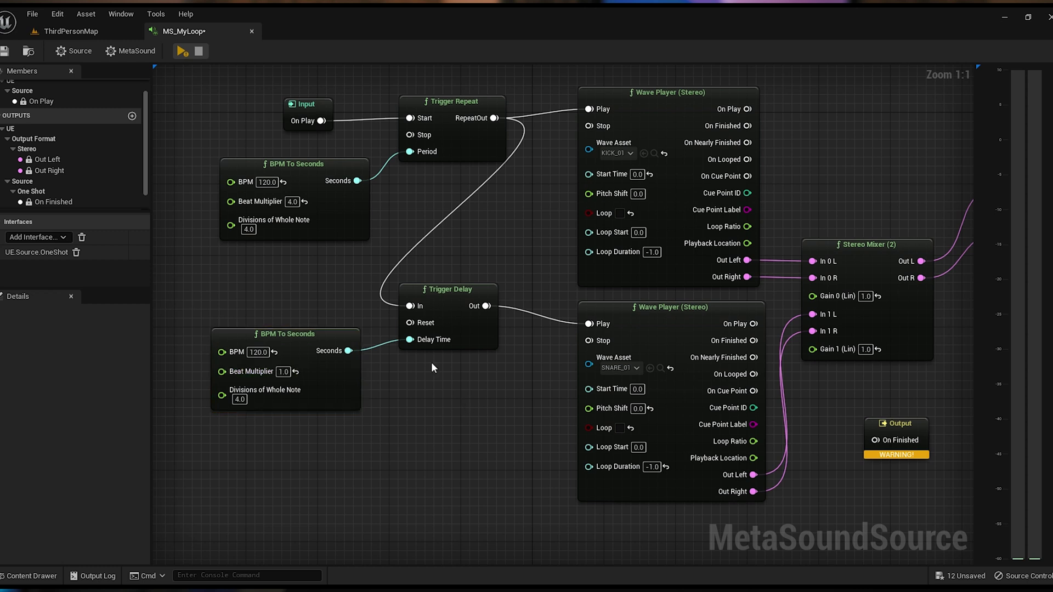
{"action": "left_click", "coordinate": [181, 51]}
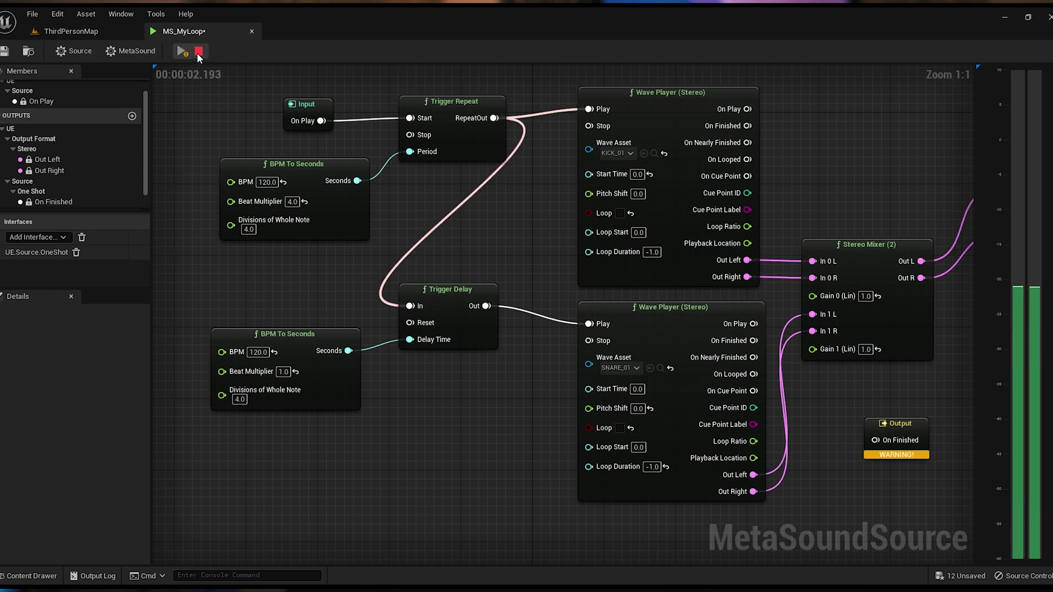
{"action": "left_click", "coordinate": [197, 51]}
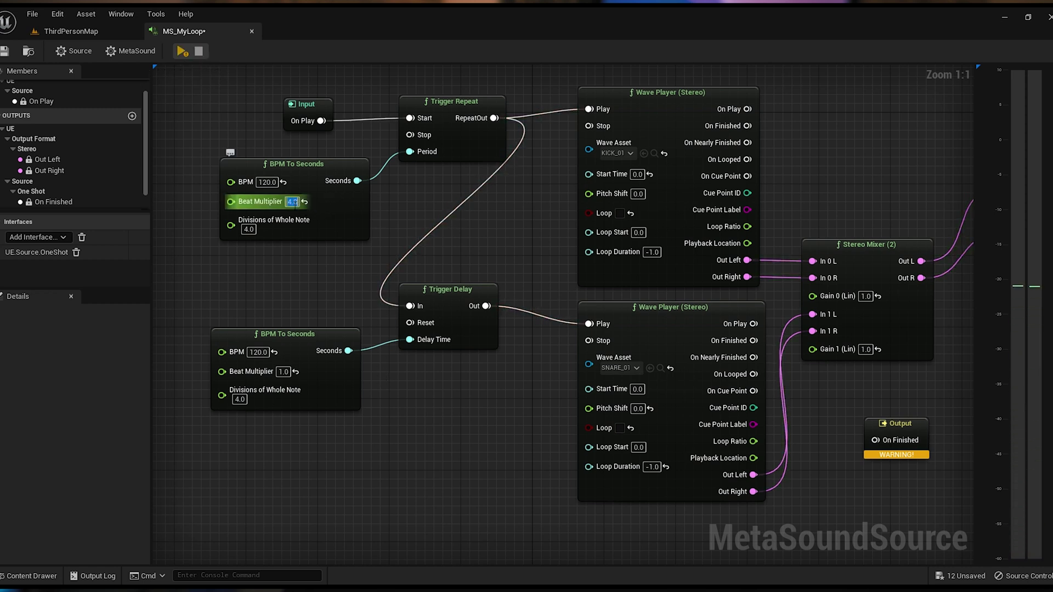
Set the Beat Multiplier of the BPM To Seconds node feeding Trigger Repeat to 2 and preview the MetaSound.
{"action": "type", "text": "2"}
{"action": "key", "text": "Return"}
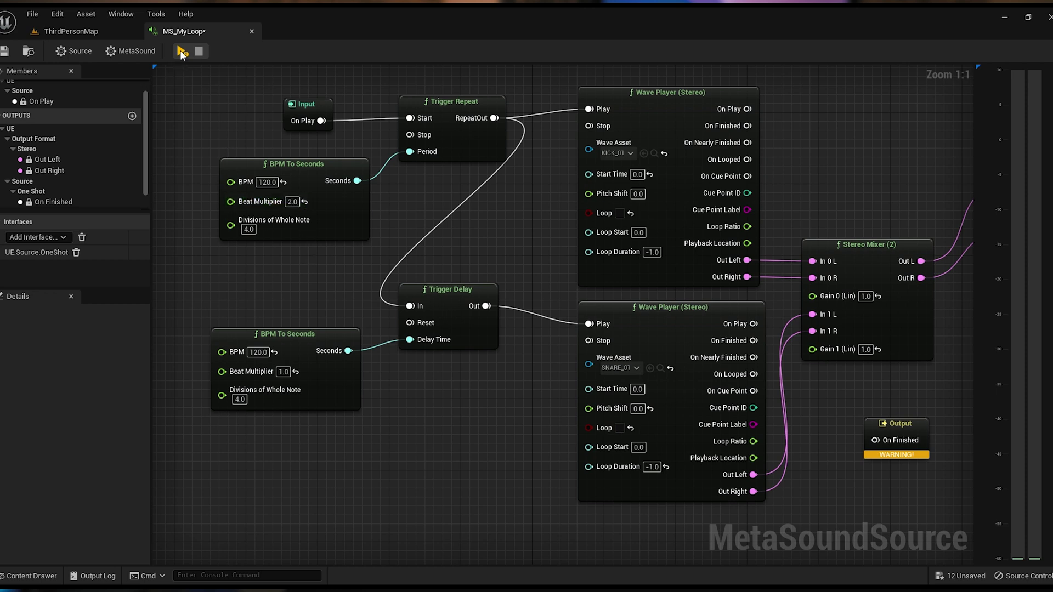
{"action": "left_click", "coordinate": [182, 51]}
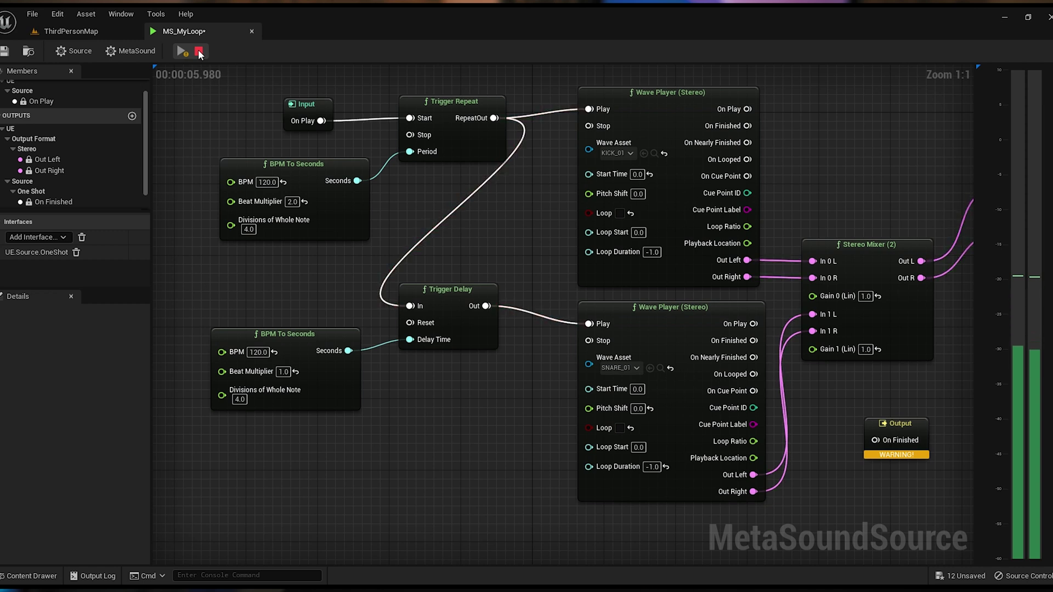
{"action": "left_click", "coordinate": [198, 52]}
{"action": "right_click_drag", "start_coordinate": [498, 409], "coordinate": [508, 386]}
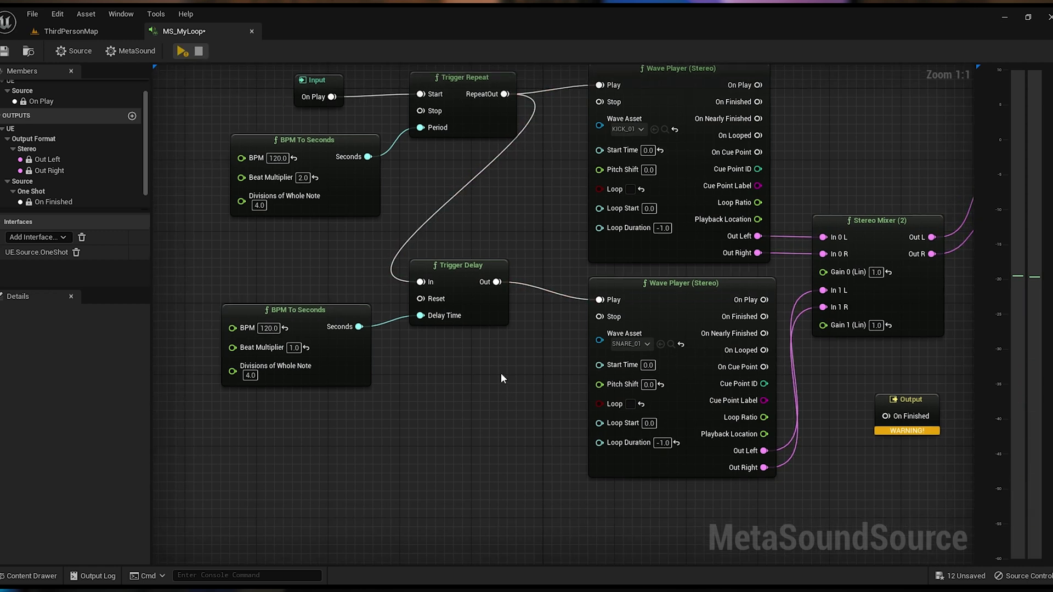